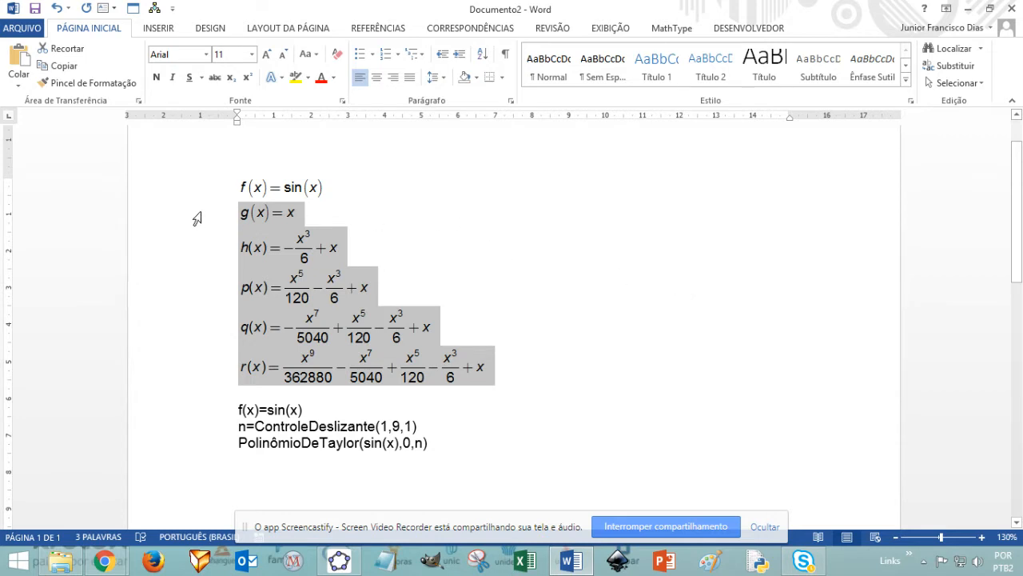
- Highlight the polynomial approximations g(x) through r(x) listed below the sine function in the Word document
click(168, 379)
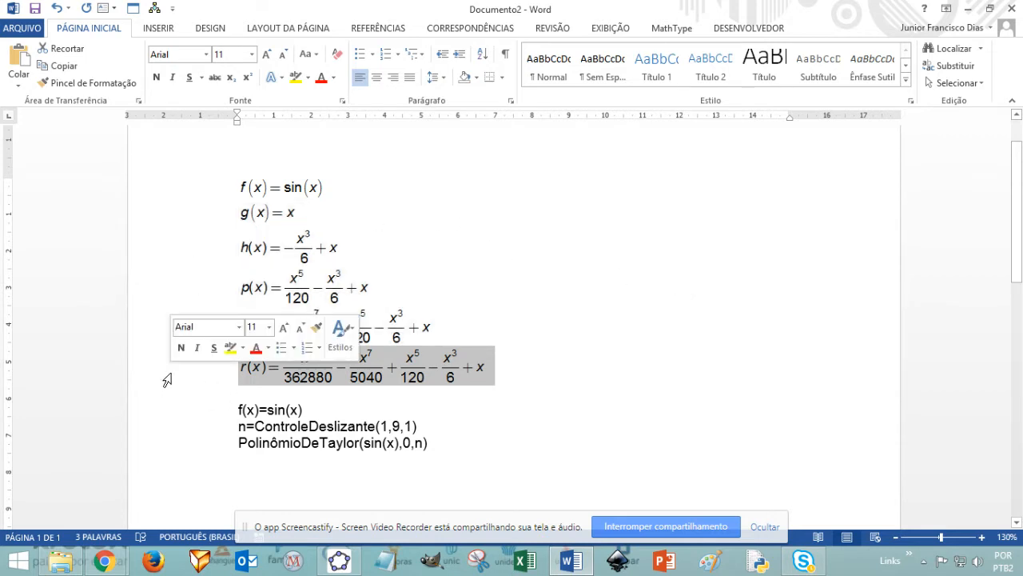
click(598, 302)
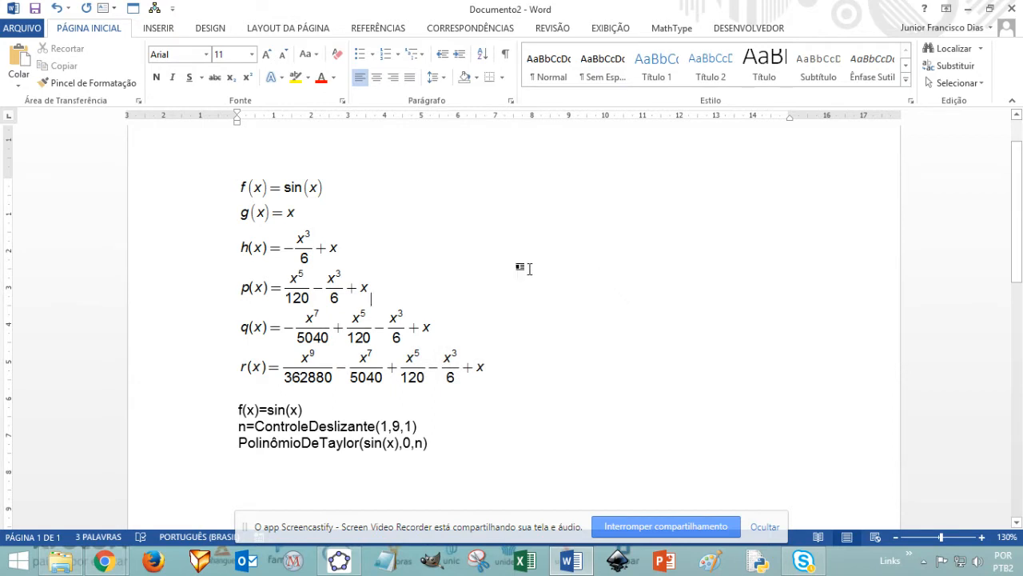
click(191, 188)
click(192, 214)
drag(192, 217, 178, 367)
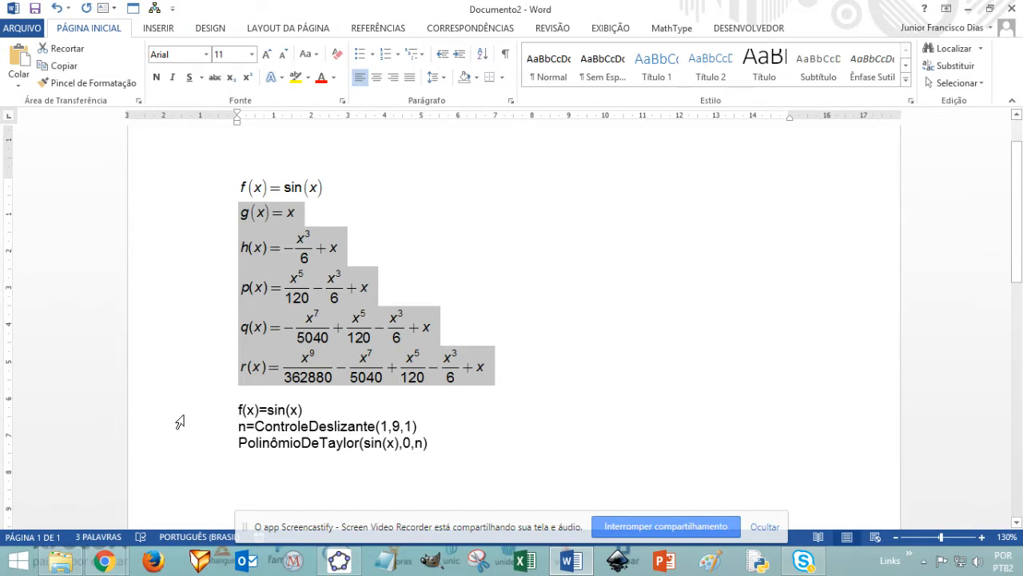
- Show the geogebra.org home page in the browser and switch to the GeoGebra calculator
mouse_move(103, 561)
click(100, 497)
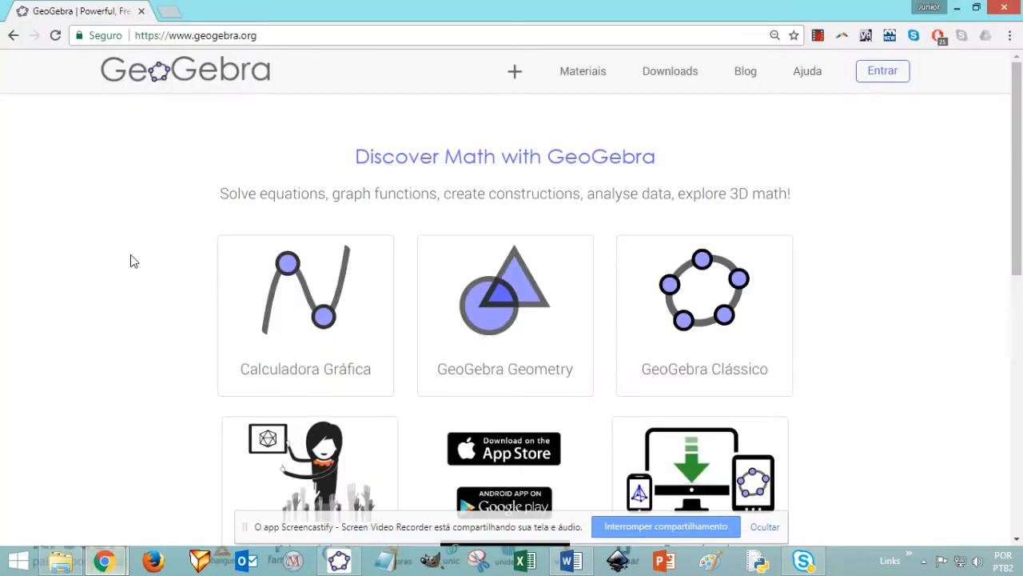
click(305, 38)
click(493, 110)
click(334, 563)
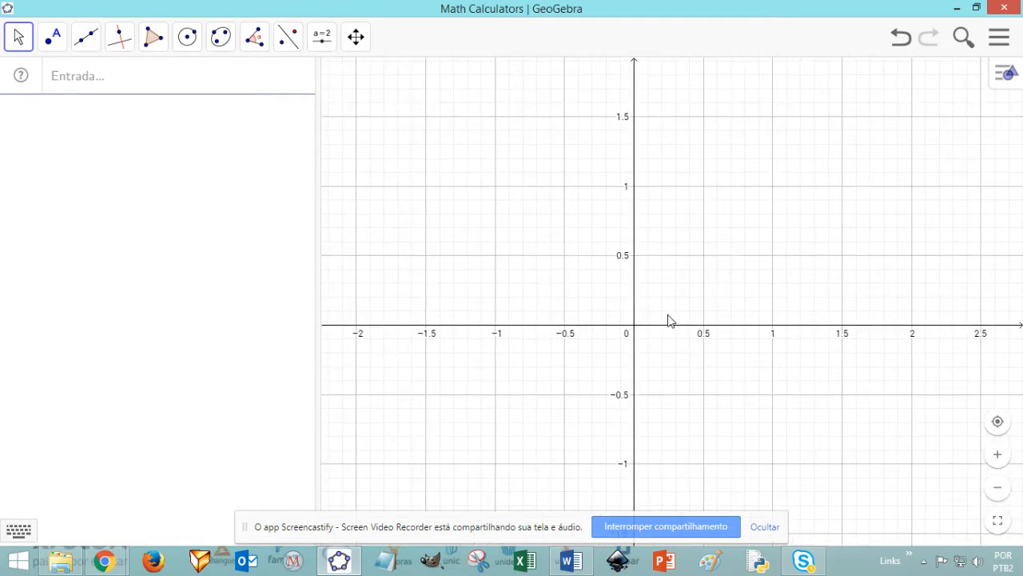
- Copy f(x)=sin(x) from the Word document and enter it in GeoGebra to plot the sine function
click(580, 560)
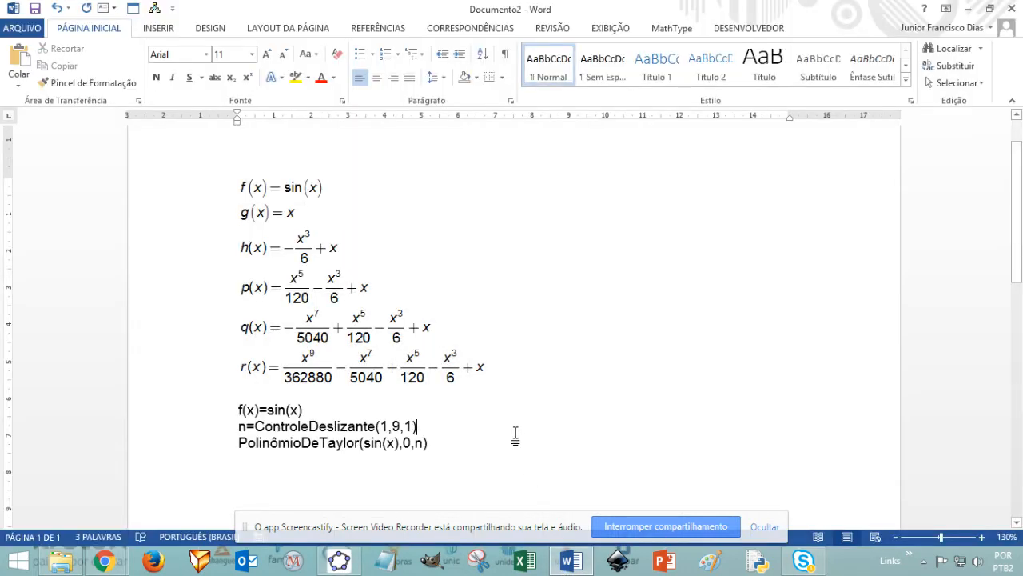
click(194, 416)
key(ctrl+c)
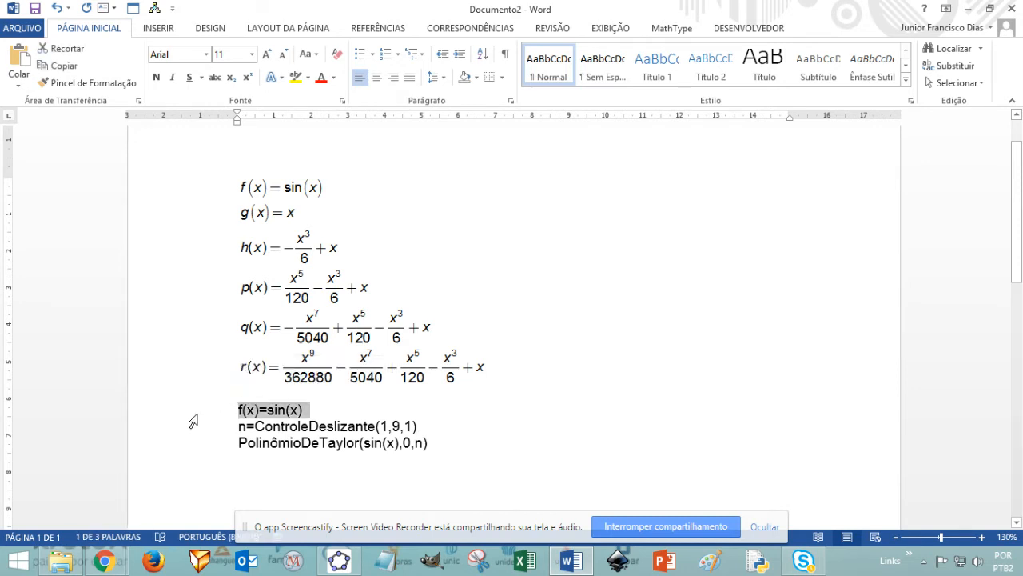
click(339, 560)
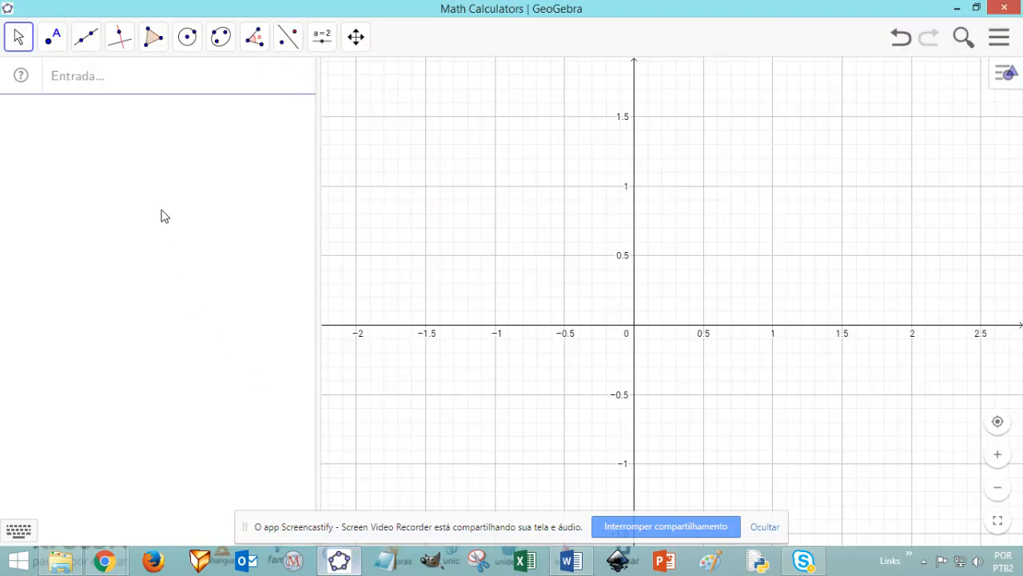
click(166, 78)
key(ctrl+v)
key(Return)
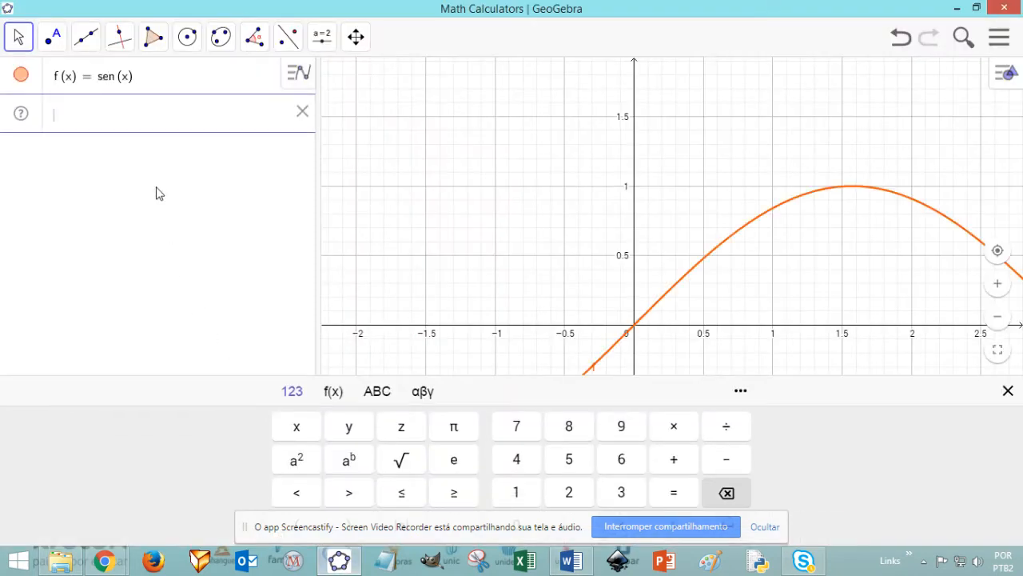
click(541, 281)
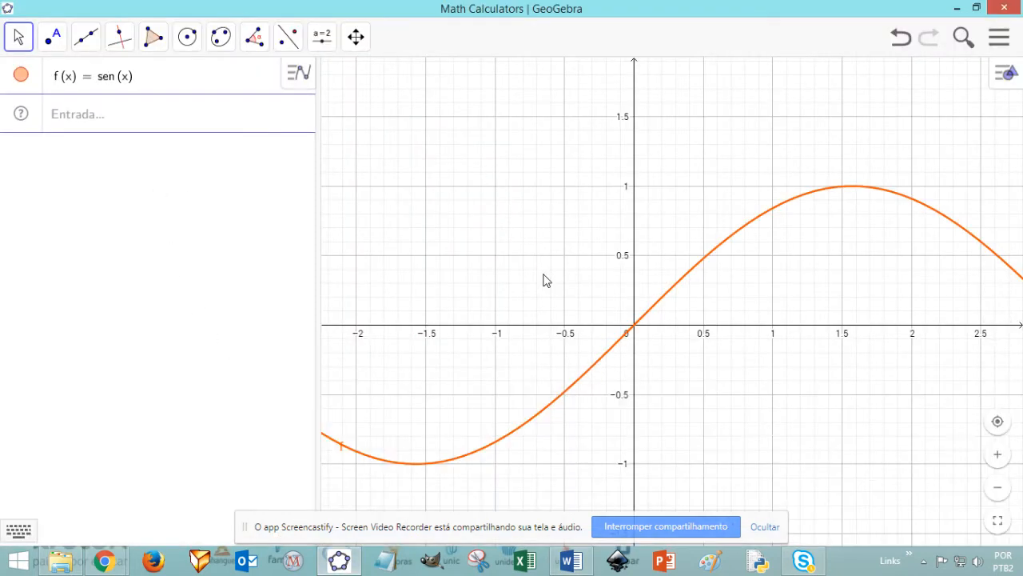
- Copy n=ControleDeslizante(1,9,1) from Word and enter it in GeoGebra to create the slider n
key(alt+Tab)
click(199, 429)
key(ctrl+c)
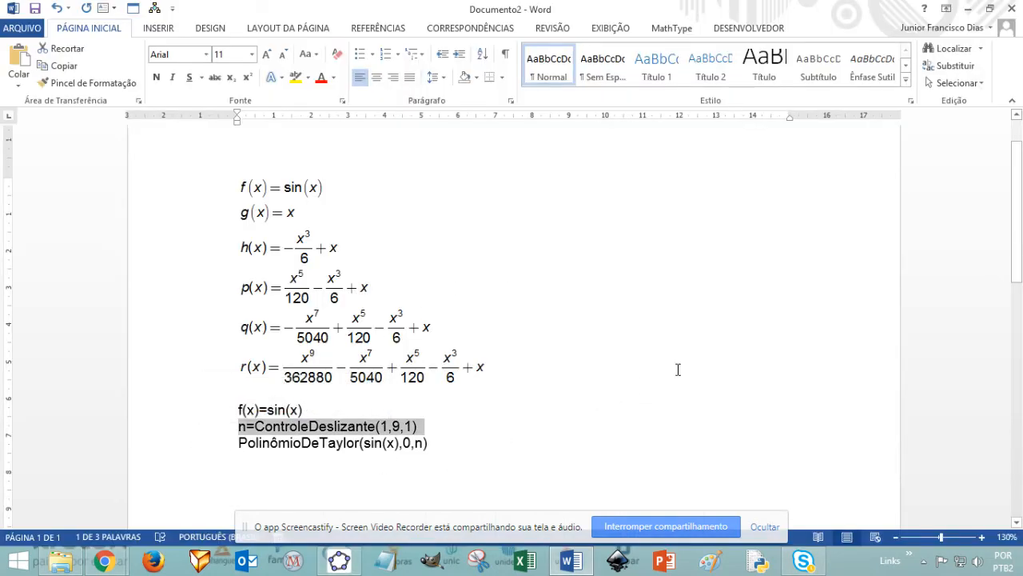
key(alt+Tab)
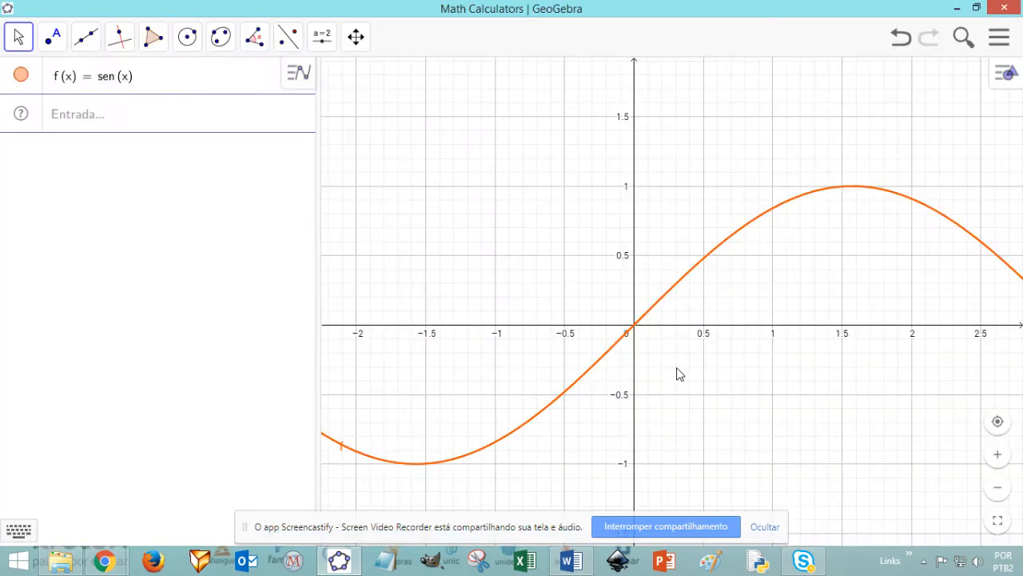
click(144, 122)
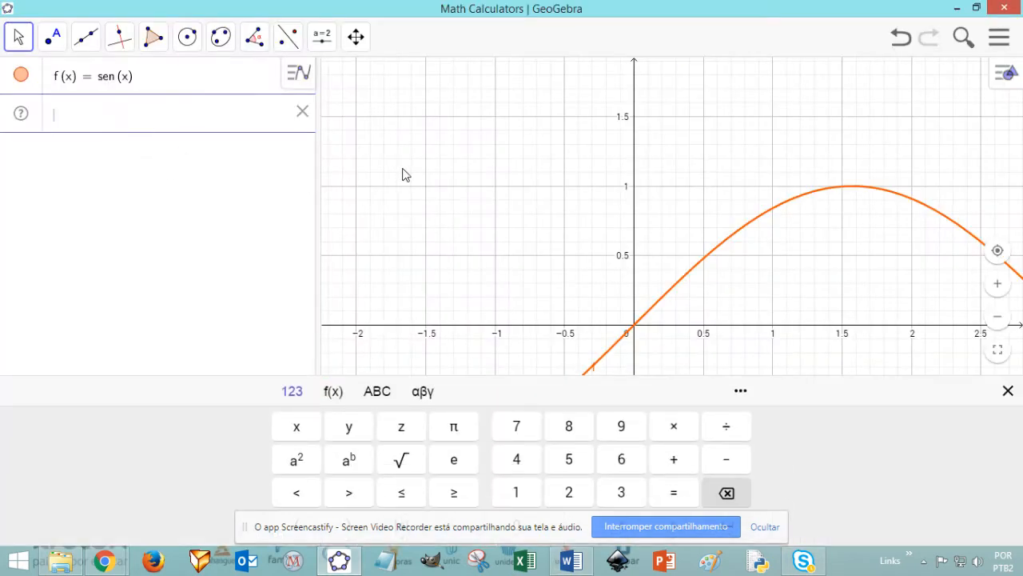
key(ctrl+v)
key(Return)
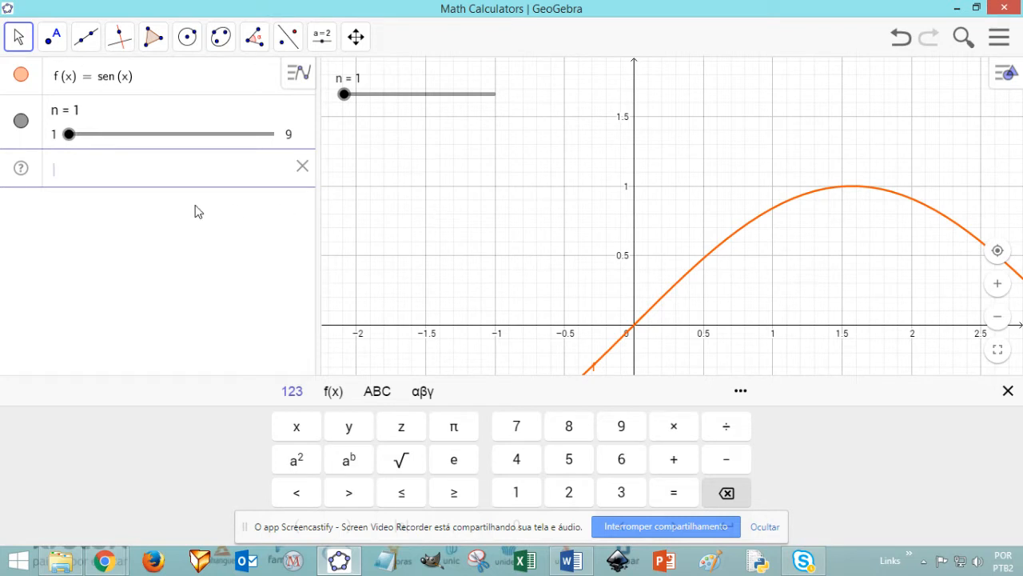
mouse_move(70, 136)
mouse_down()
mouse_move(280, 142)
mouse_move(75, 137)
mouse_up()
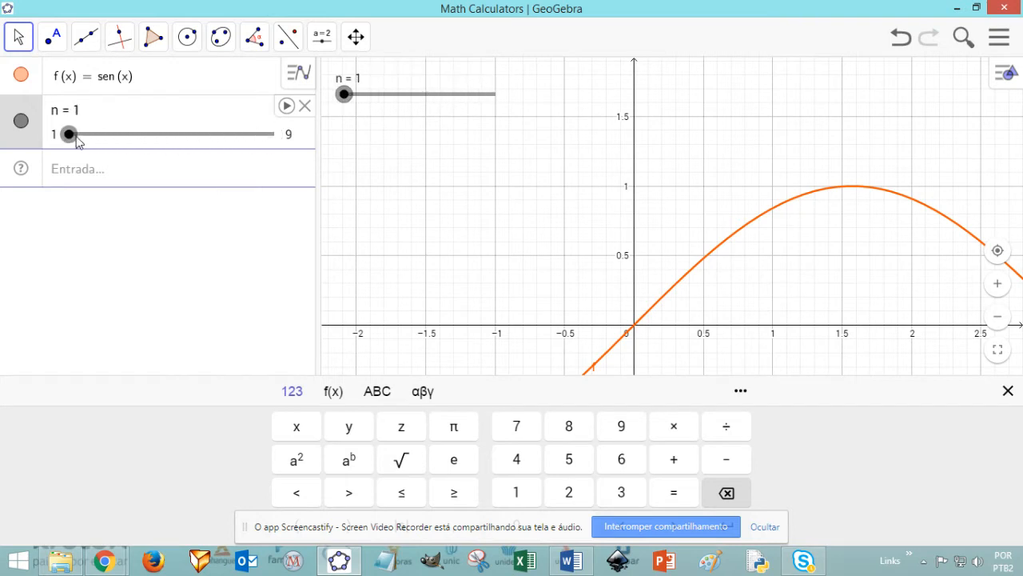
click(531, 200)
- Copy PolinômioDeTaylor(sin(x),0,n) from Word and enter it in GeoGebra to plot the Taylor polynomial of degree n
key(alt+Tab)
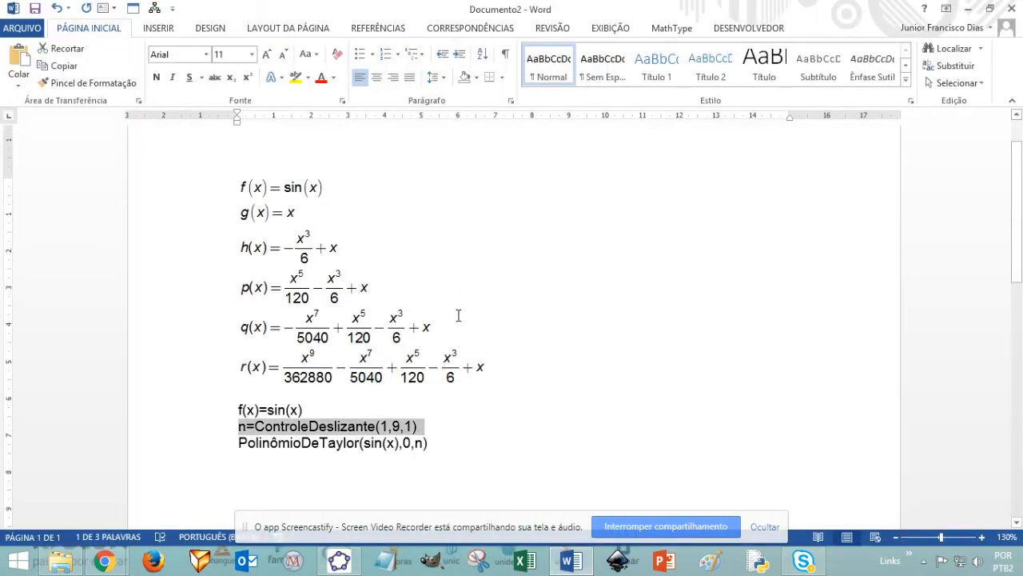
click(195, 446)
key(ctrl+c)
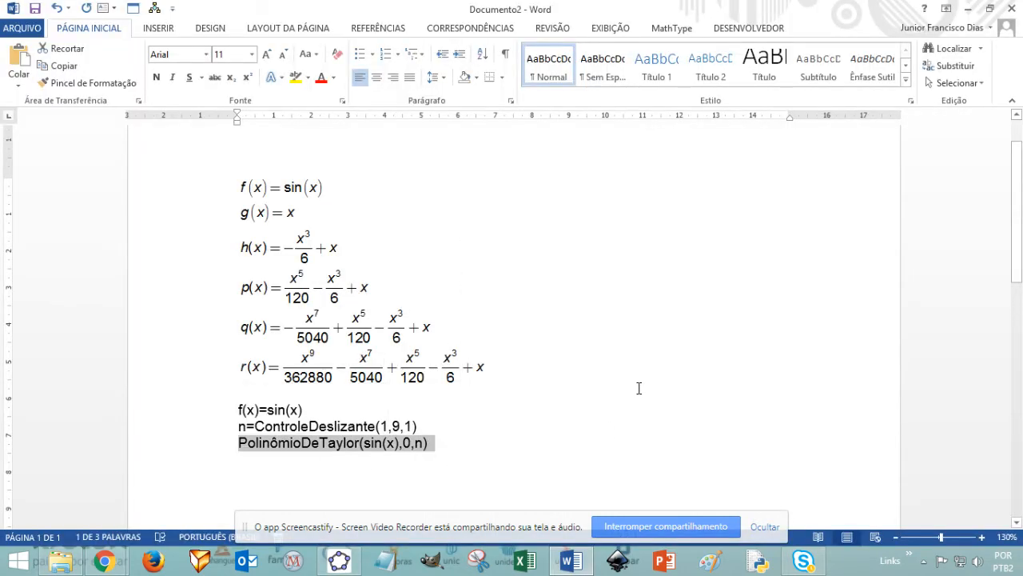
key(alt+Tab)
click(220, 174)
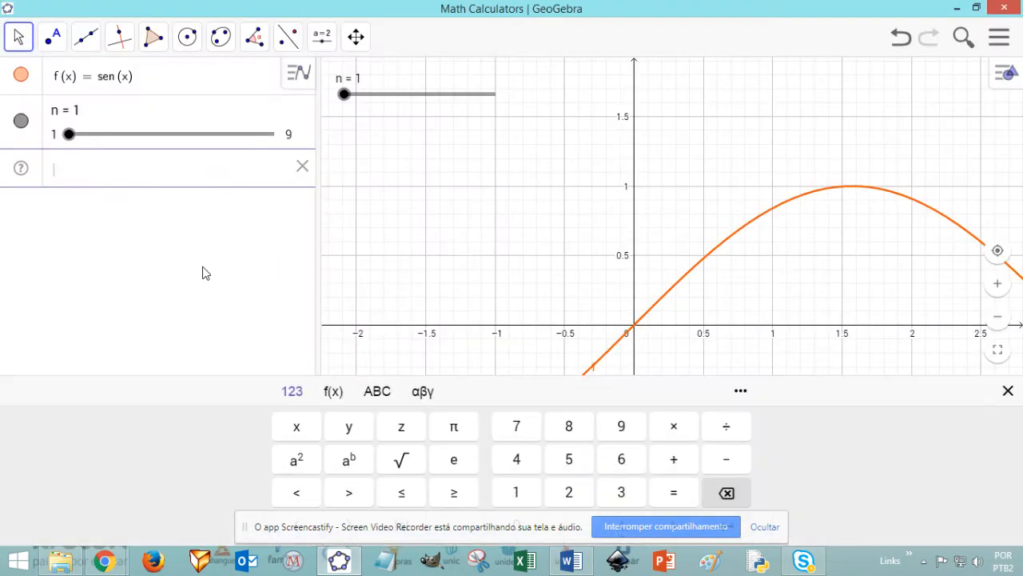
key(ctrl+v)
key(Return)
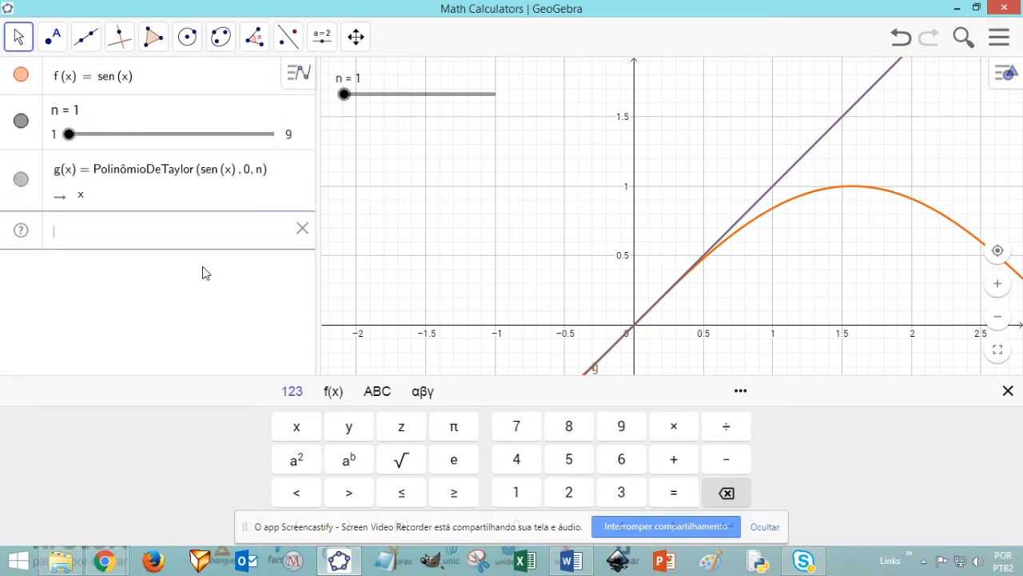
click(68, 135)
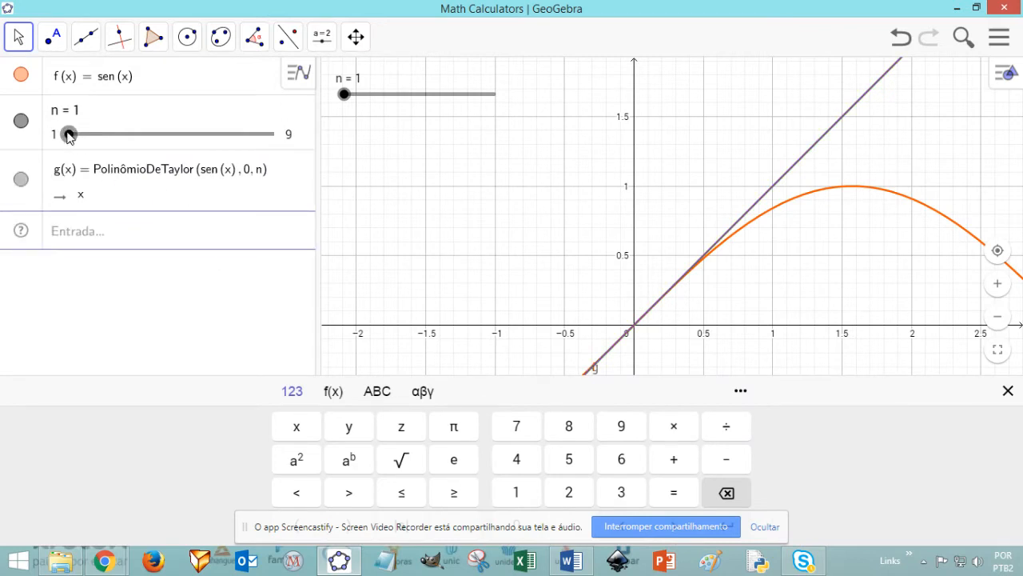
click(509, 253)
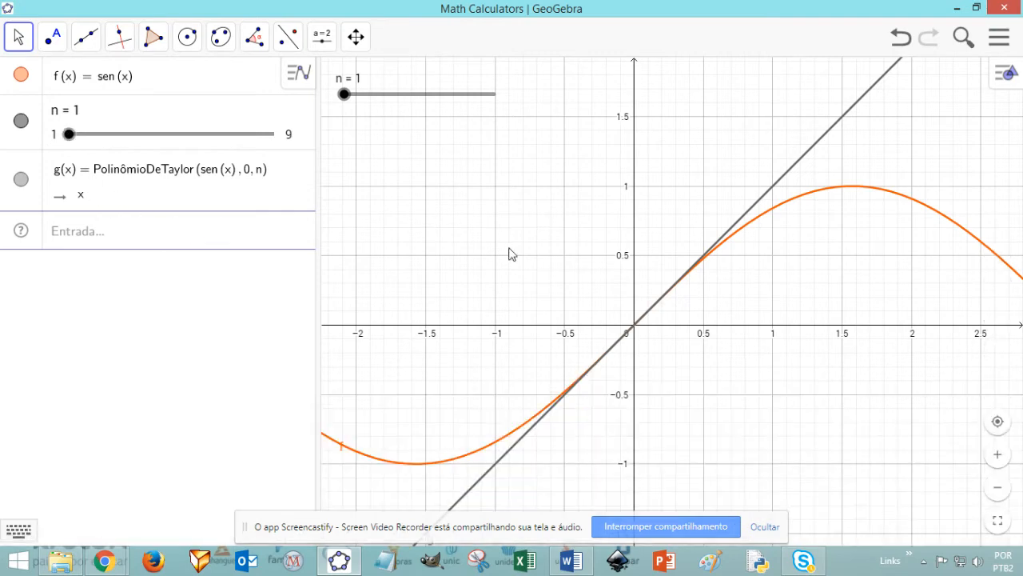
- Change the colour of the Taylor polynomial's graph g to red
drag(787, 395, 779, 376)
scroll(687, 328, down, 2)
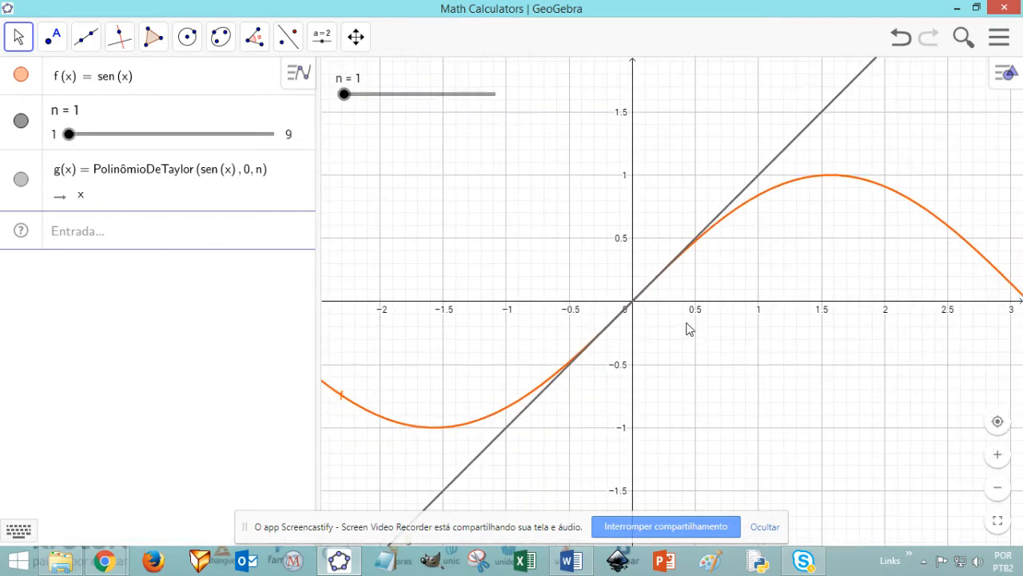
drag(722, 354, 707, 351)
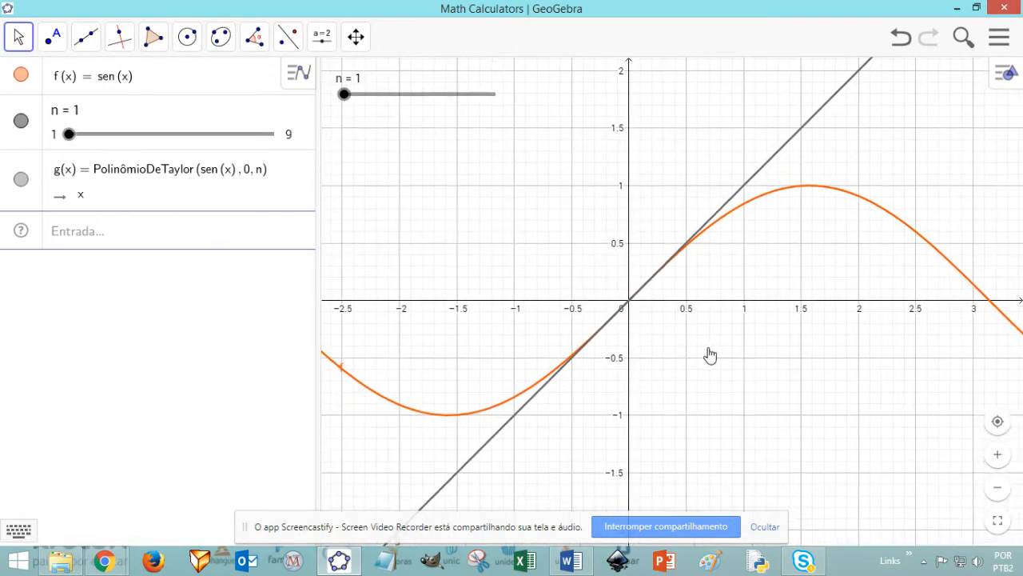
click(777, 154)
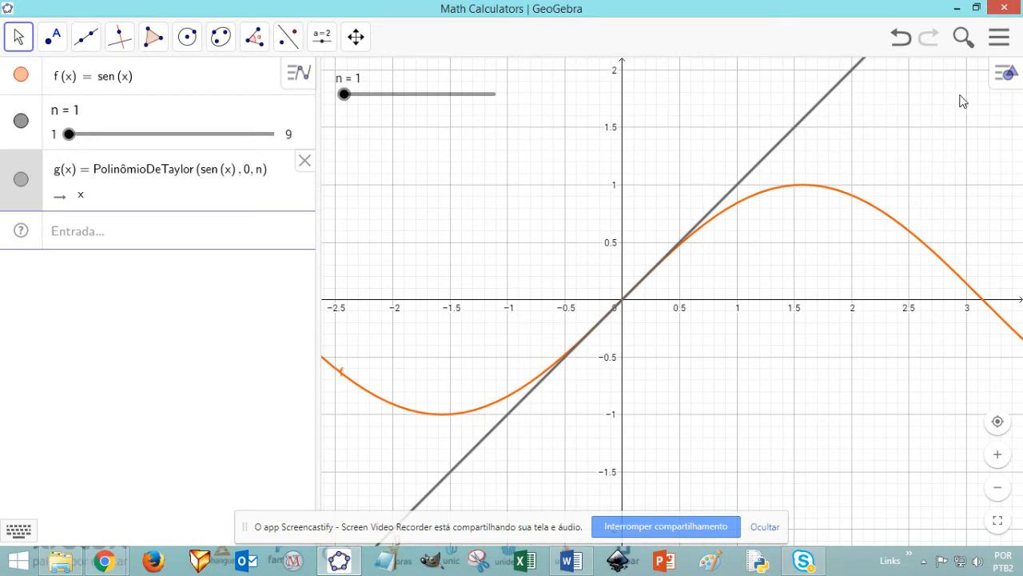
click(1000, 78)
click(829, 73)
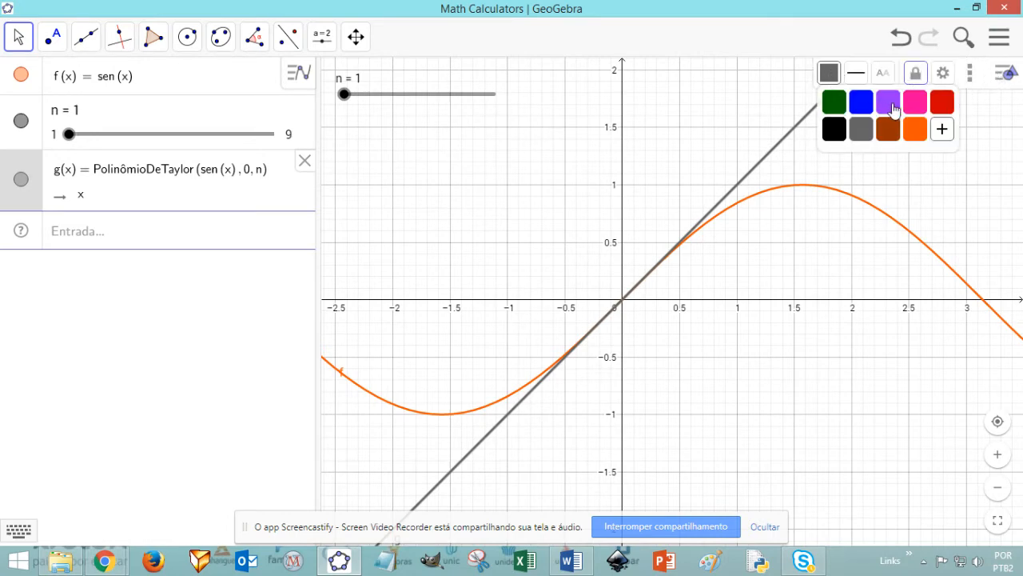
click(942, 105)
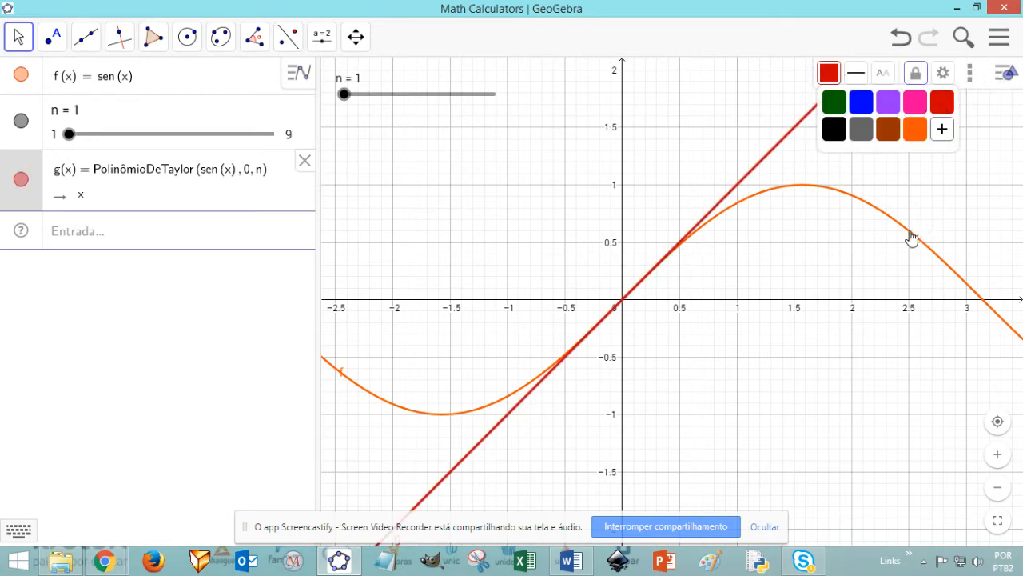
- Change the colour of the sine curve f to blue
click(912, 238)
click(829, 74)
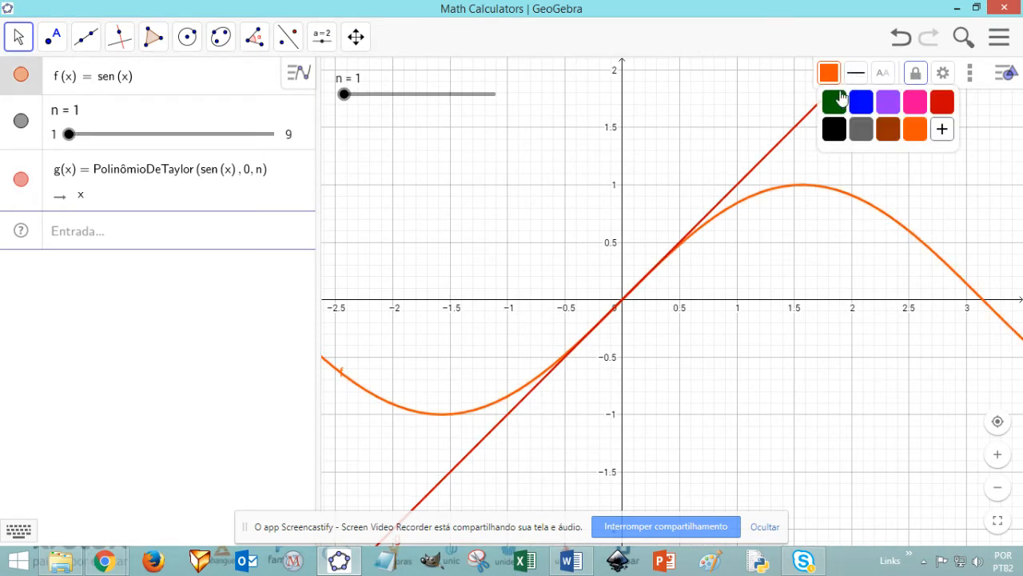
click(861, 101)
click(959, 221)
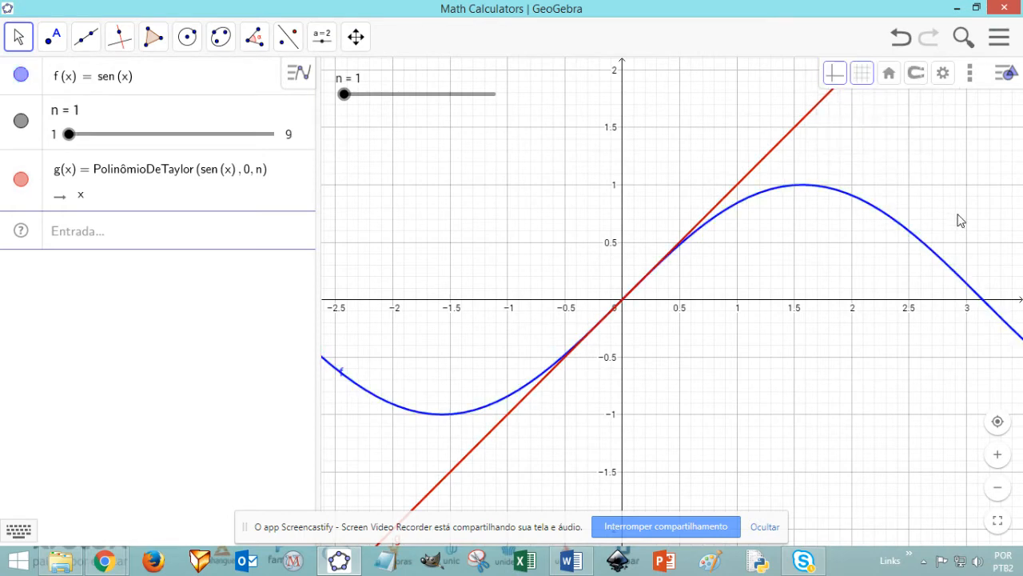
- Set the sine curve's line thickness to 1 and its line style to dashed
click(796, 190)
click(856, 74)
drag(889, 124, 861, 125)
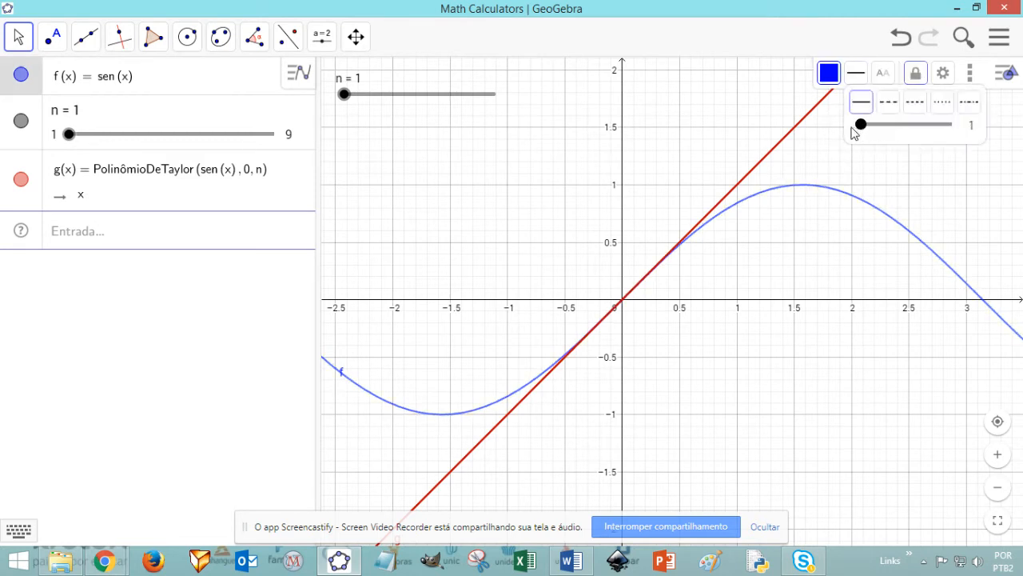
click(889, 101)
click(859, 143)
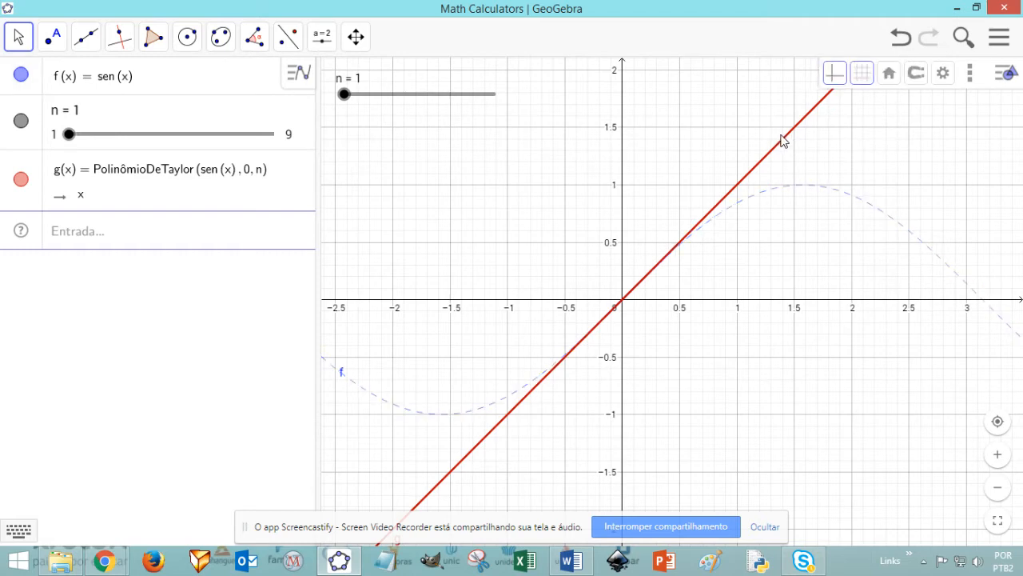
- Make the dashed sine curve slightly thicker
click(785, 145)
click(819, 192)
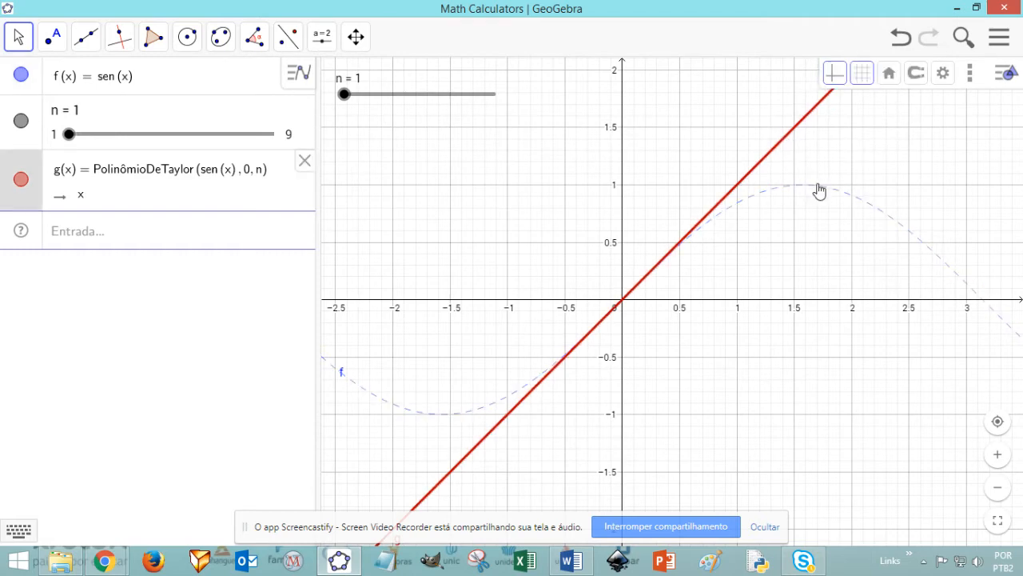
click(819, 192)
click(856, 73)
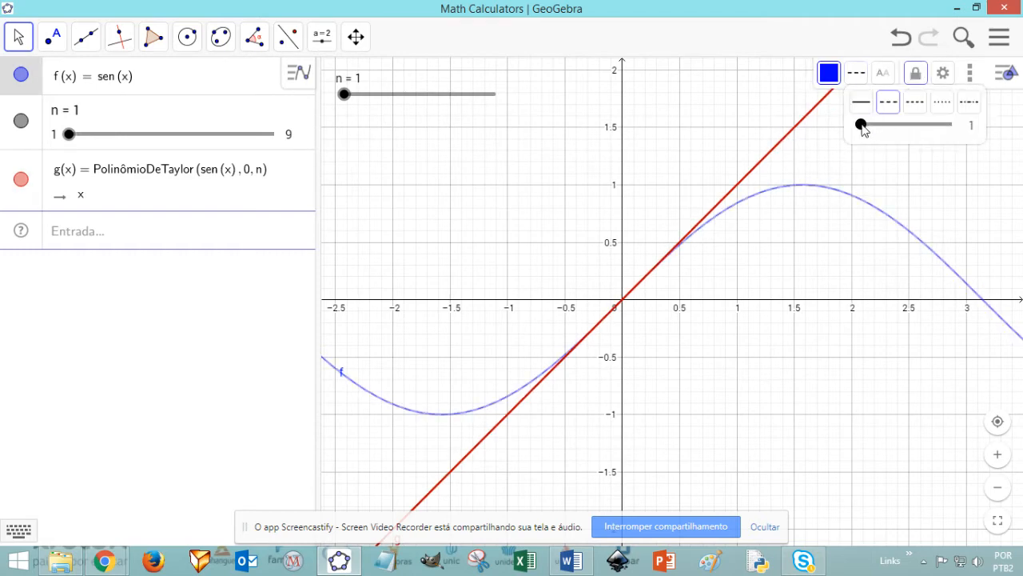
drag(861, 125, 871, 126)
click(860, 159)
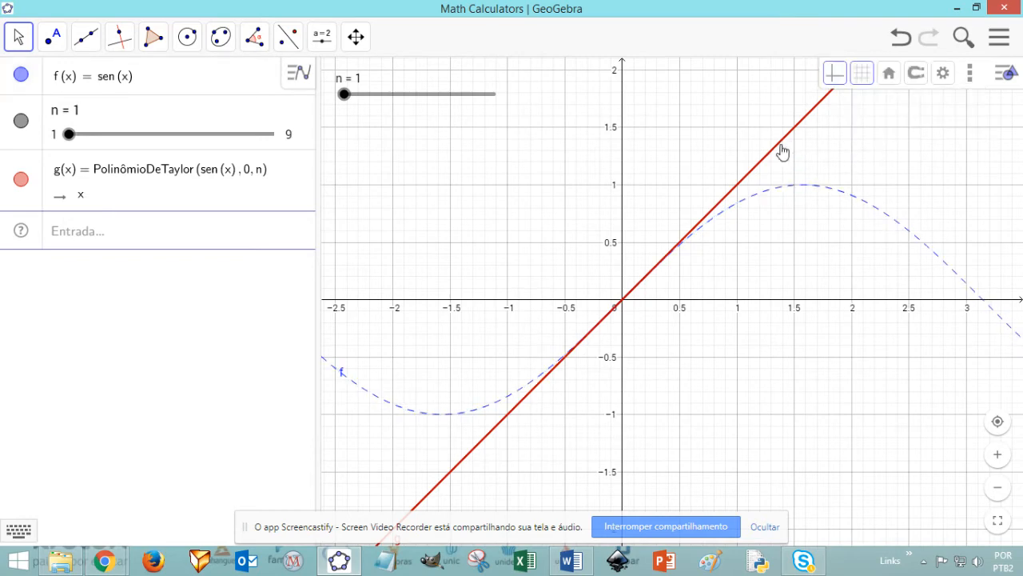
- Set the line style of the red Taylor polynomial graph g to dotted
click(781, 152)
click(855, 78)
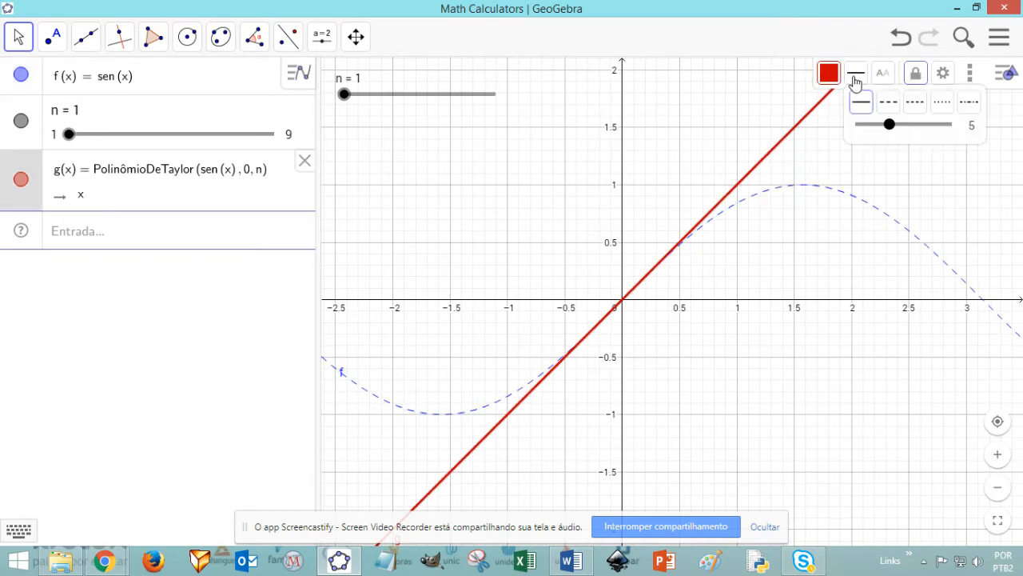
click(942, 104)
click(774, 220)
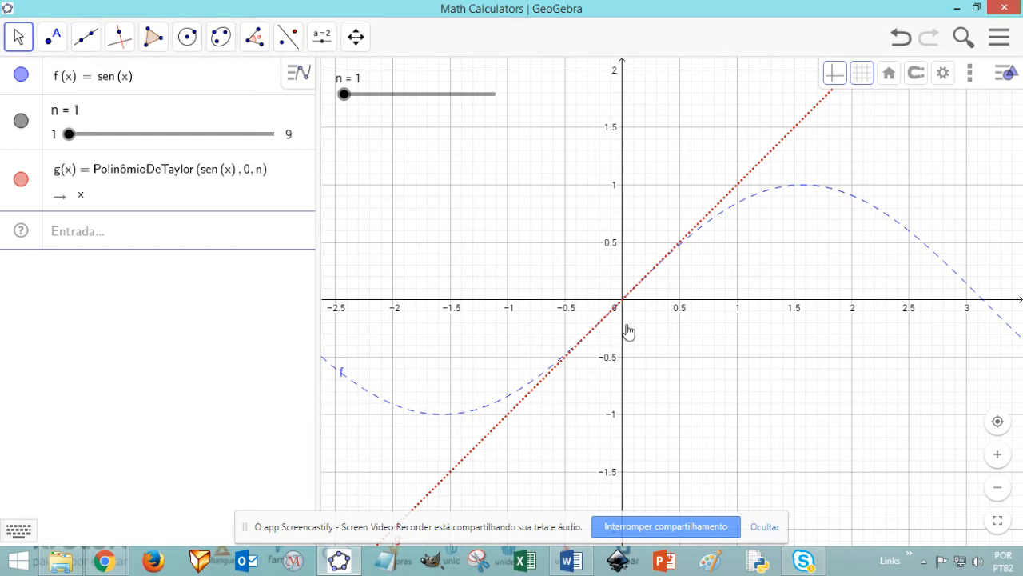
click(505, 407)
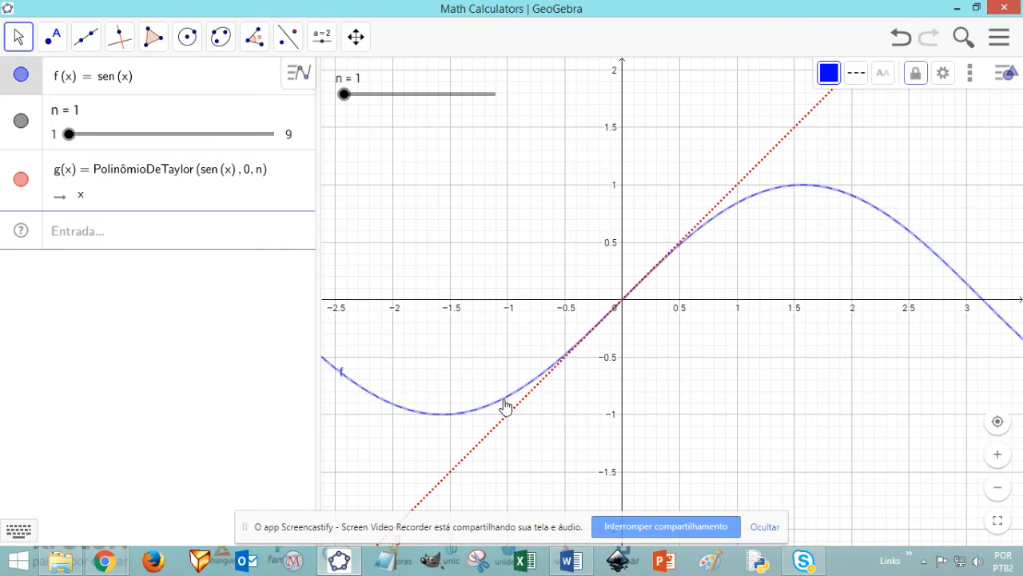
click(728, 376)
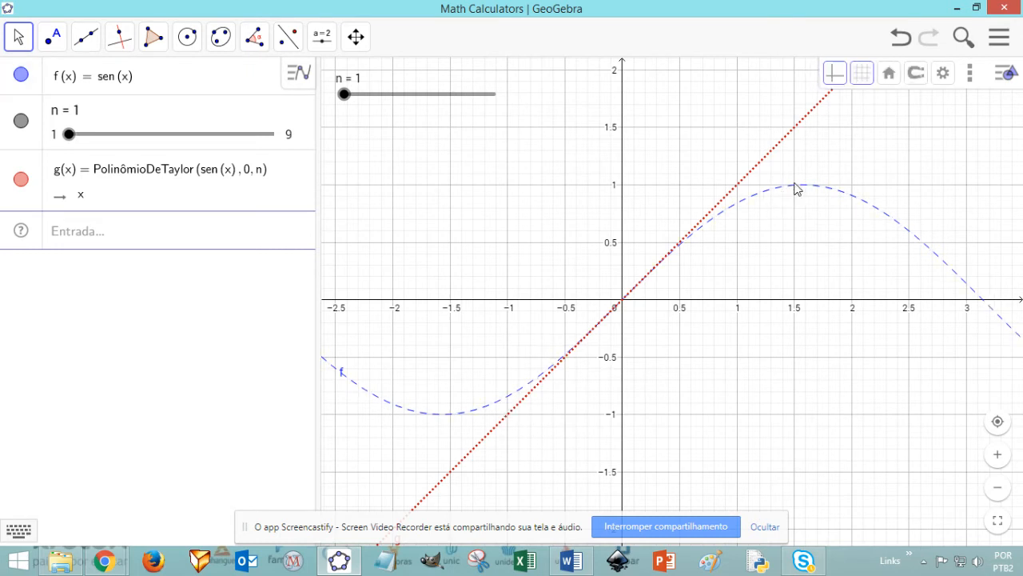
click(806, 190)
click(808, 229)
- Raise the slider n to 5 and on to its maximum of 9 to extend the Taylor polynomial
click(345, 97)
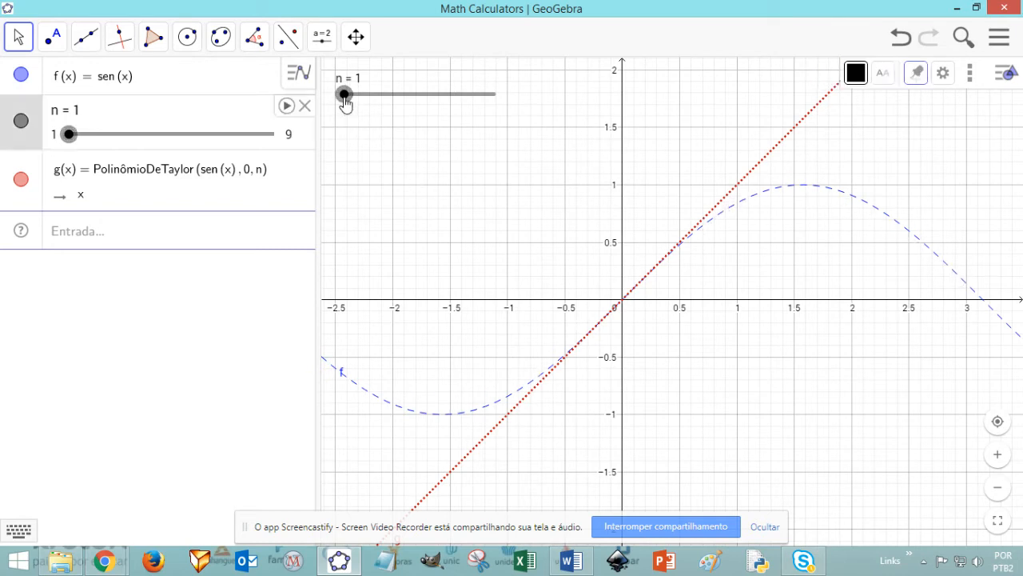
drag(345, 97, 414, 100)
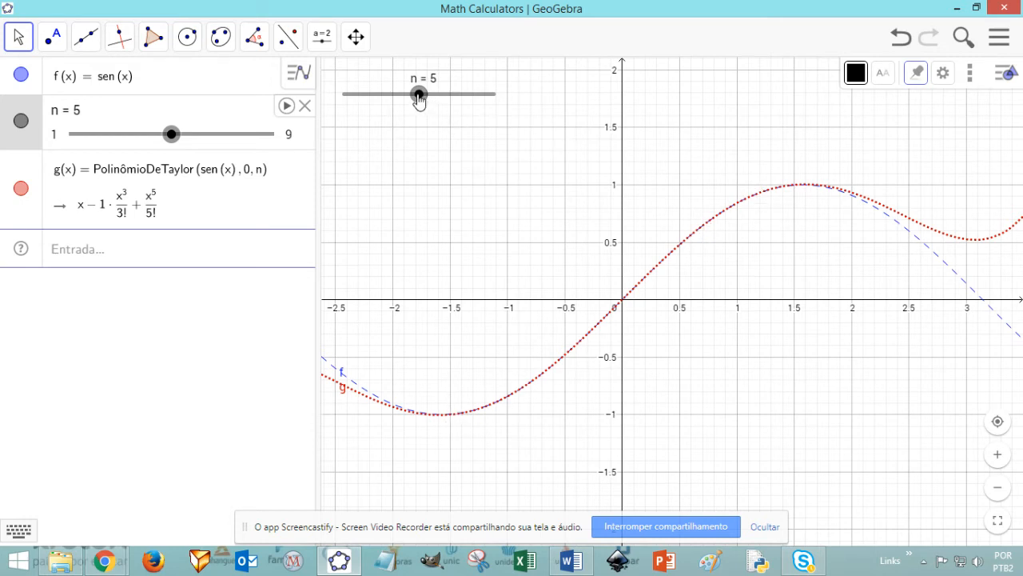
drag(419, 95, 495, 95)
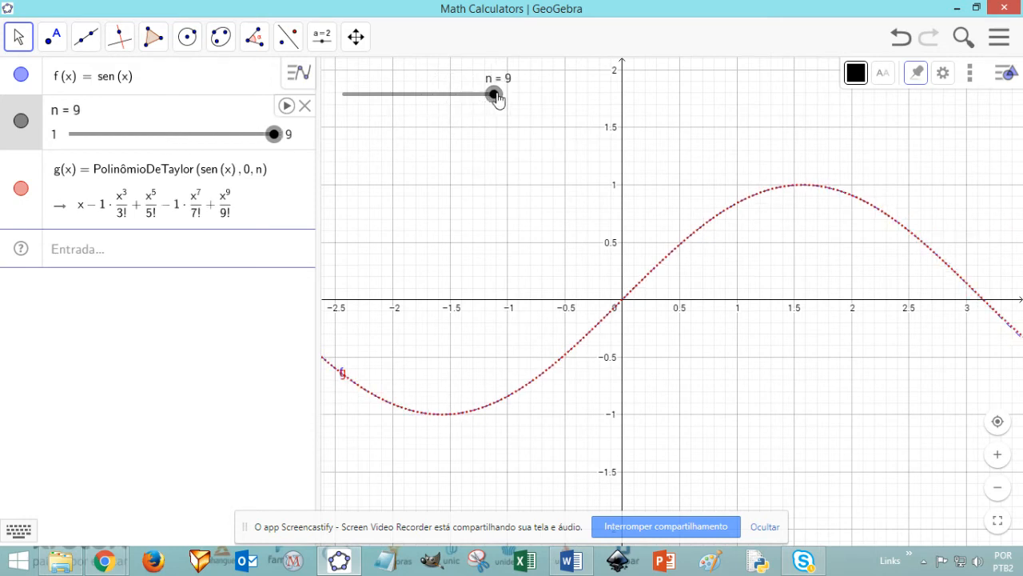
- Set the x-axis to y-axis scale ratio of the graphics view to 200 : 1
right_click(605, 270)
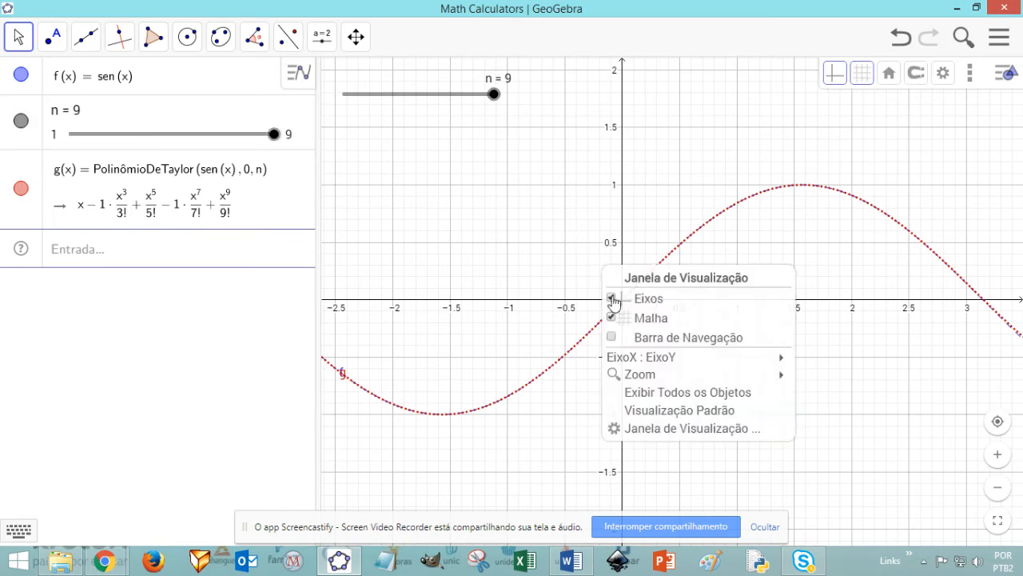
mouse_move(715, 361)
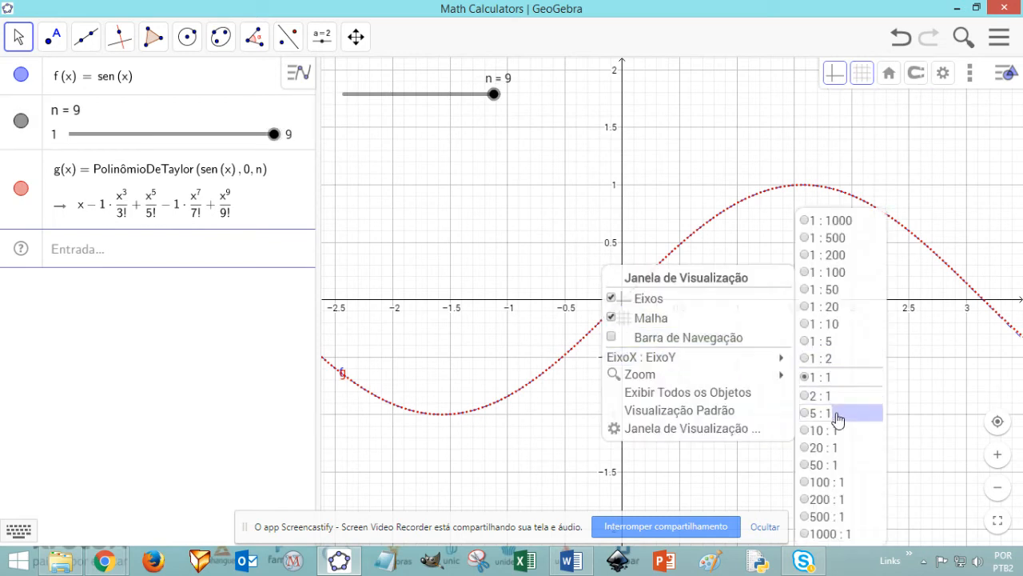
click(836, 499)
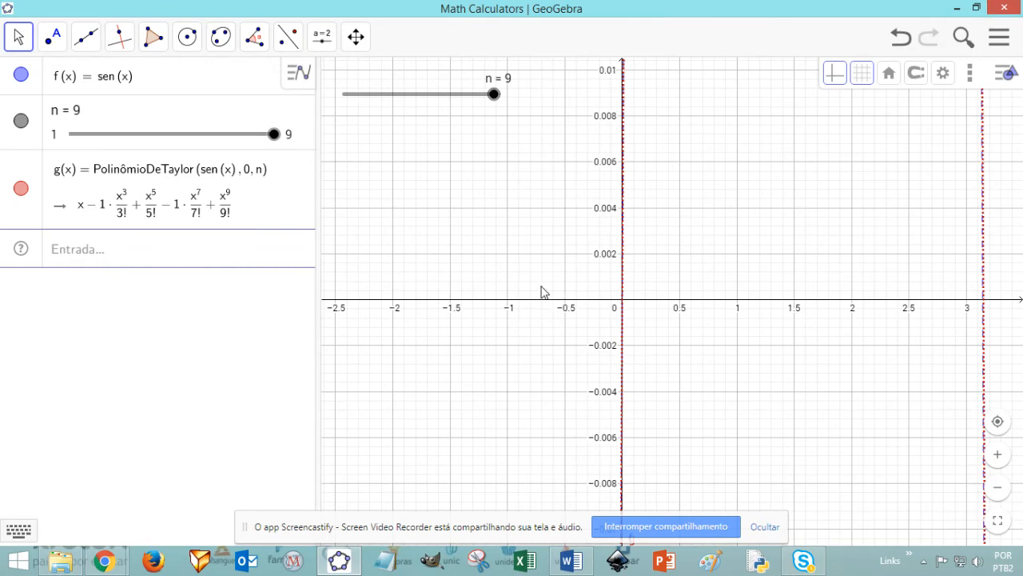
- Examine how closely the sine curve f and the polynomial g cross the x-axis near x = −3.14
scroll(542, 292, down, 5)
drag(551, 242, 560, 331)
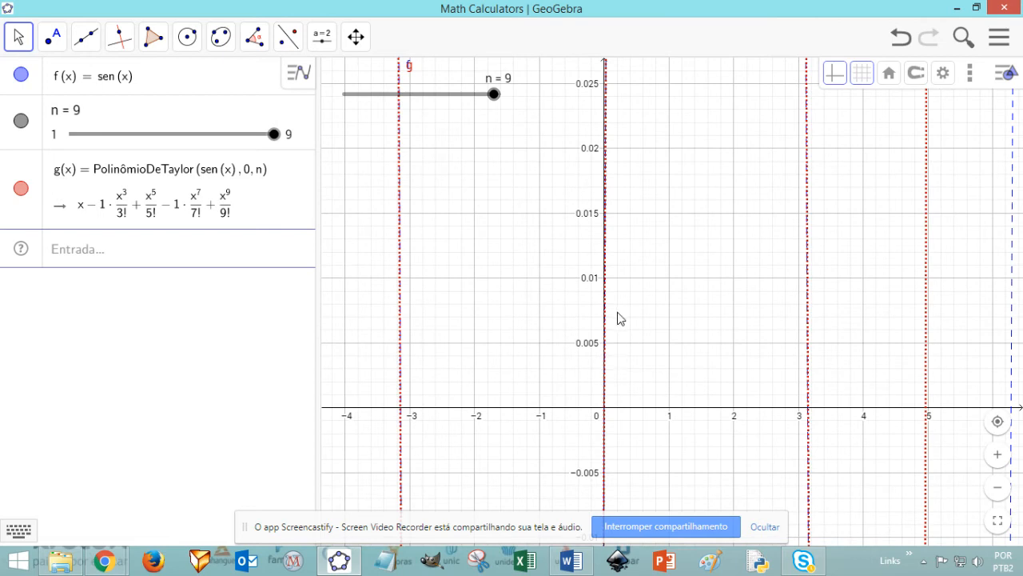
drag(491, 318, 557, 290)
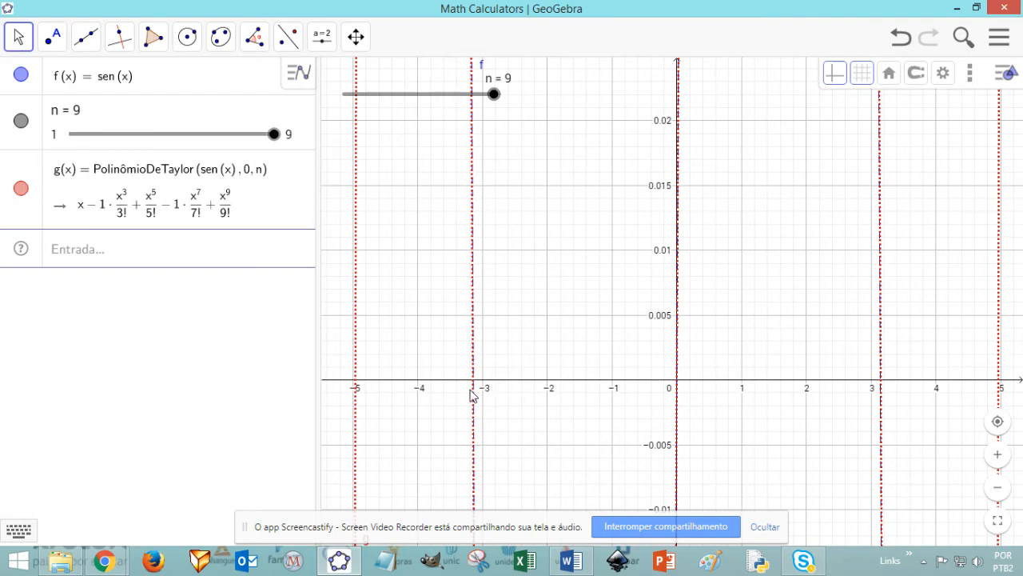
scroll(474, 386, up, 4)
scroll(476, 385, up, 8)
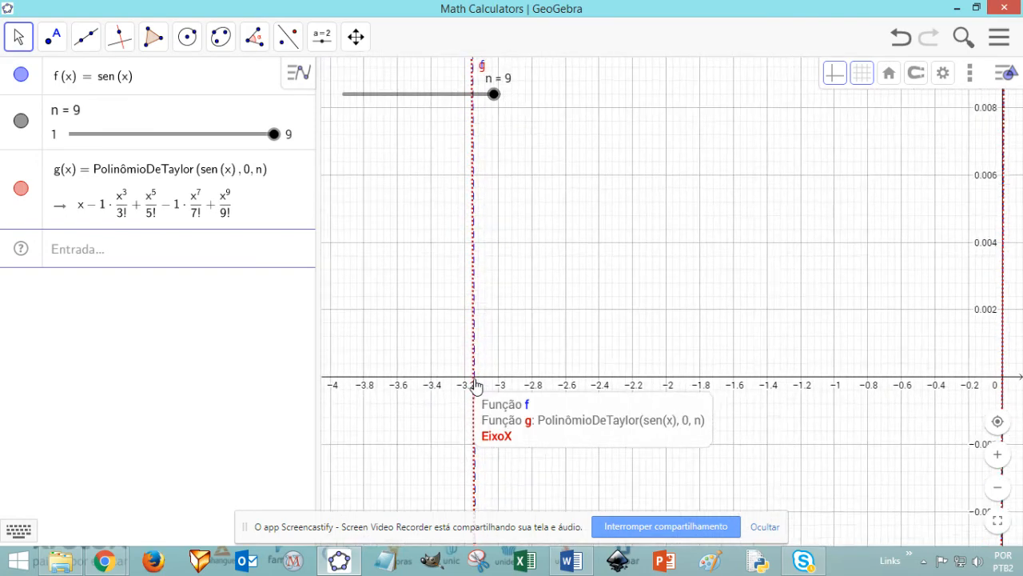
scroll(475, 385, up, 5)
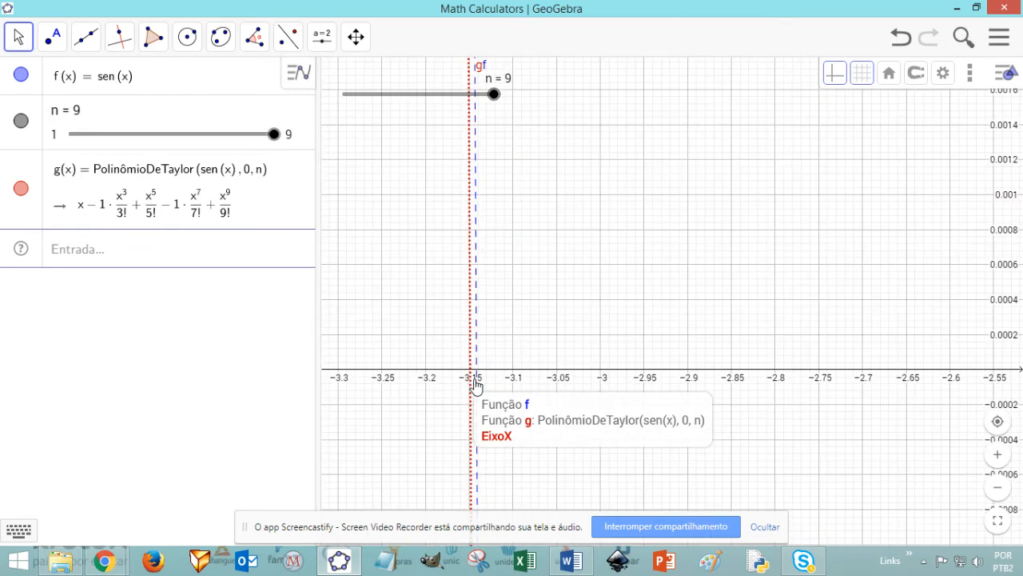
drag(610, 331, 569, 325)
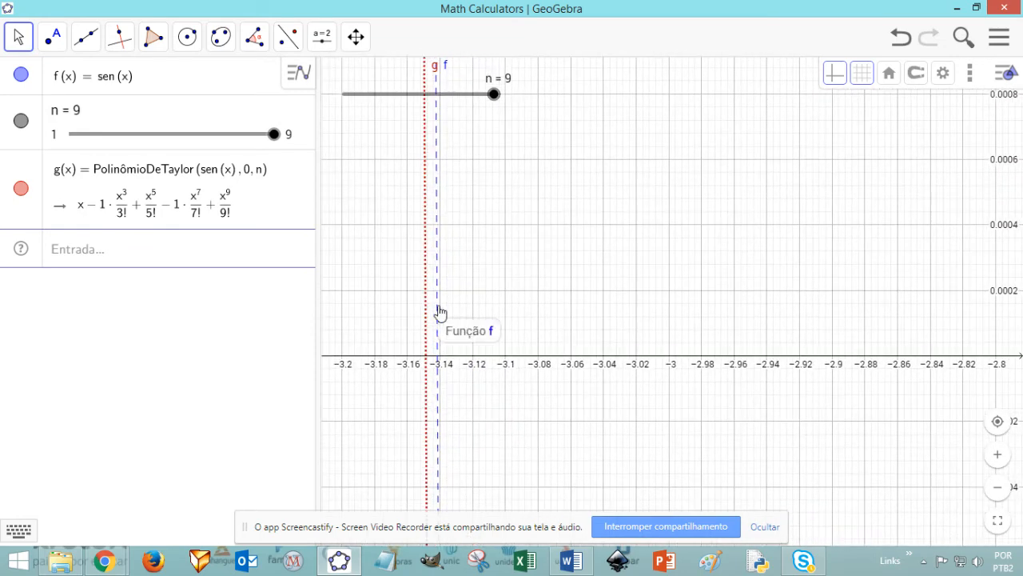
click(439, 312)
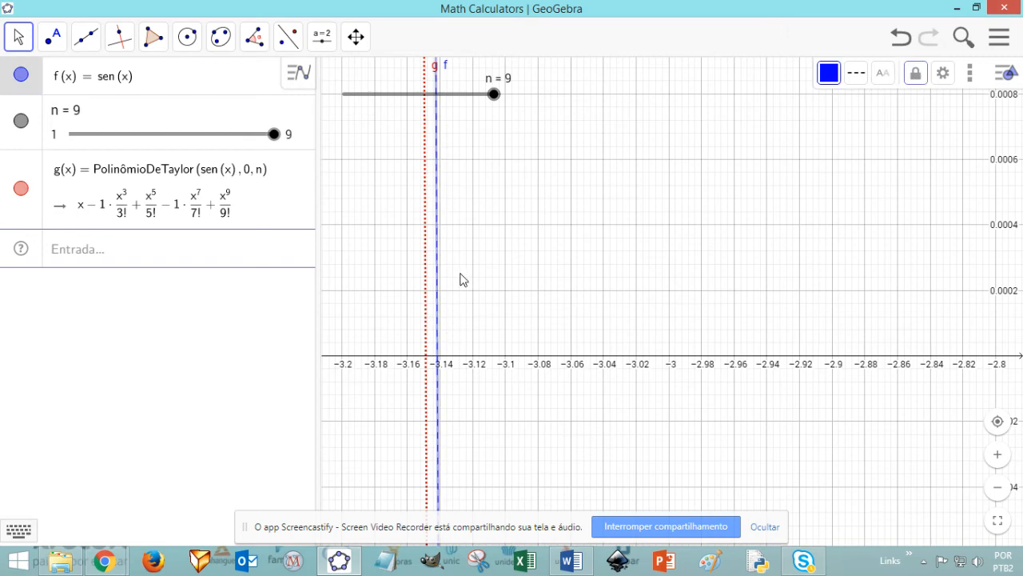
click(426, 333)
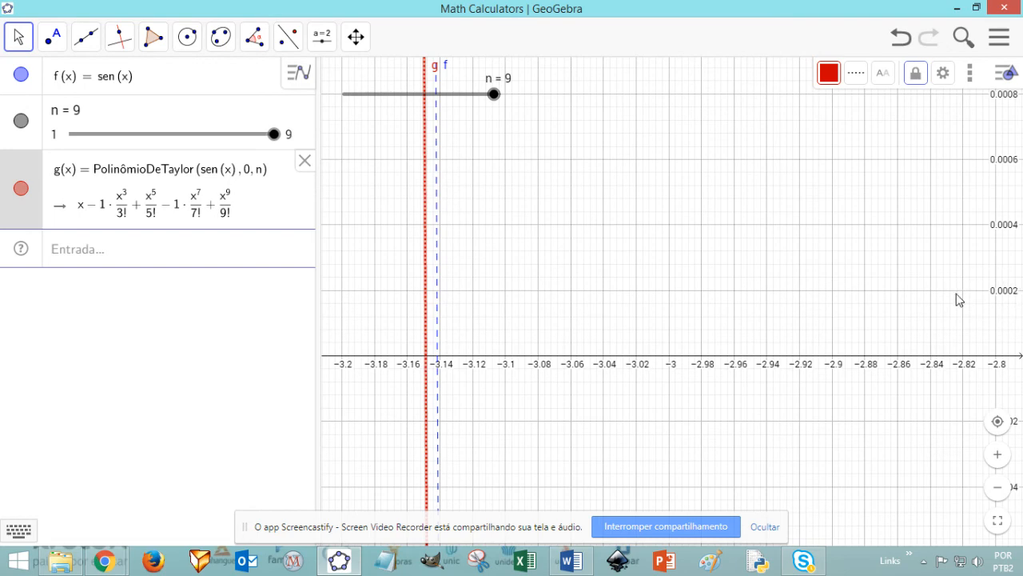
click(533, 318)
- Restore the x-axis to y-axis scale ratio of the graphics view to 1 : 1
scroll(455, 354, down, 3)
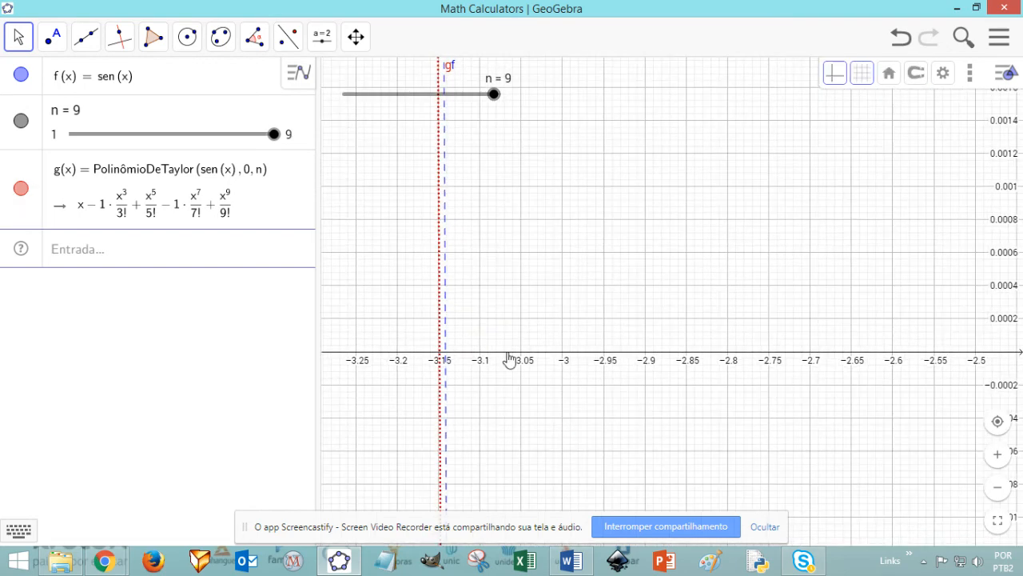
drag(760, 360, 530, 331)
right_click(644, 330)
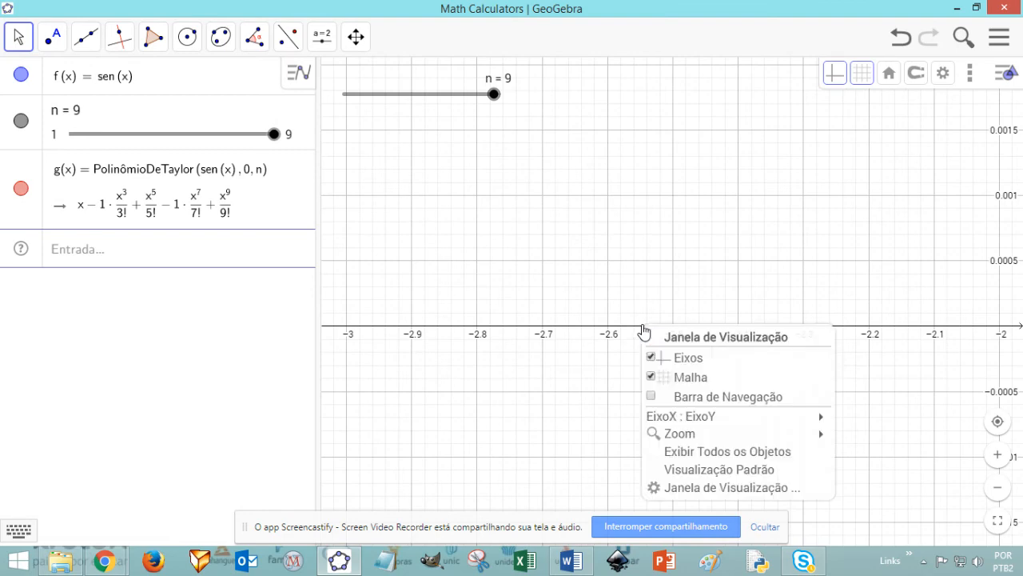
mouse_move(772, 422)
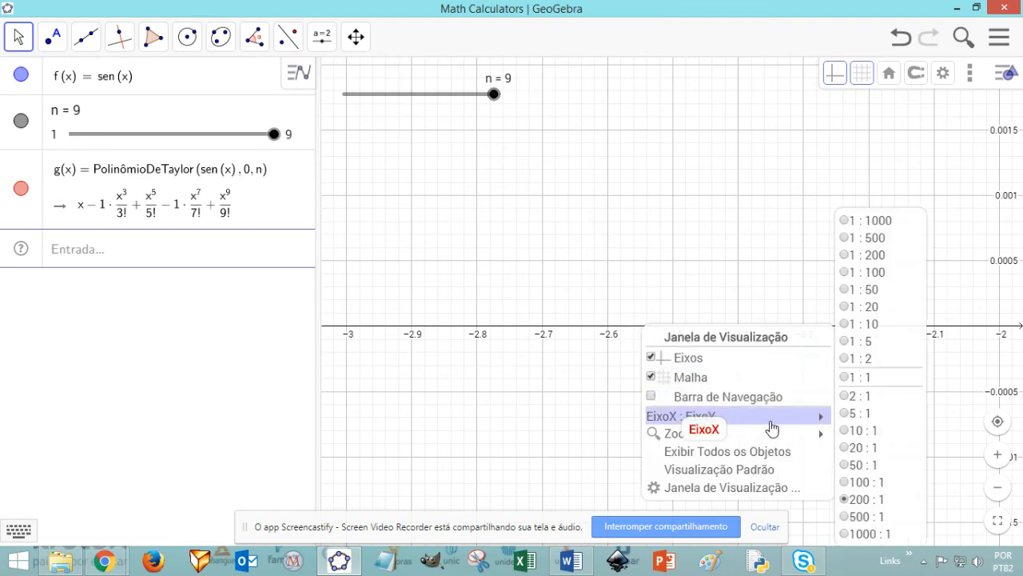
click(863, 378)
scroll(675, 370, down, 11)
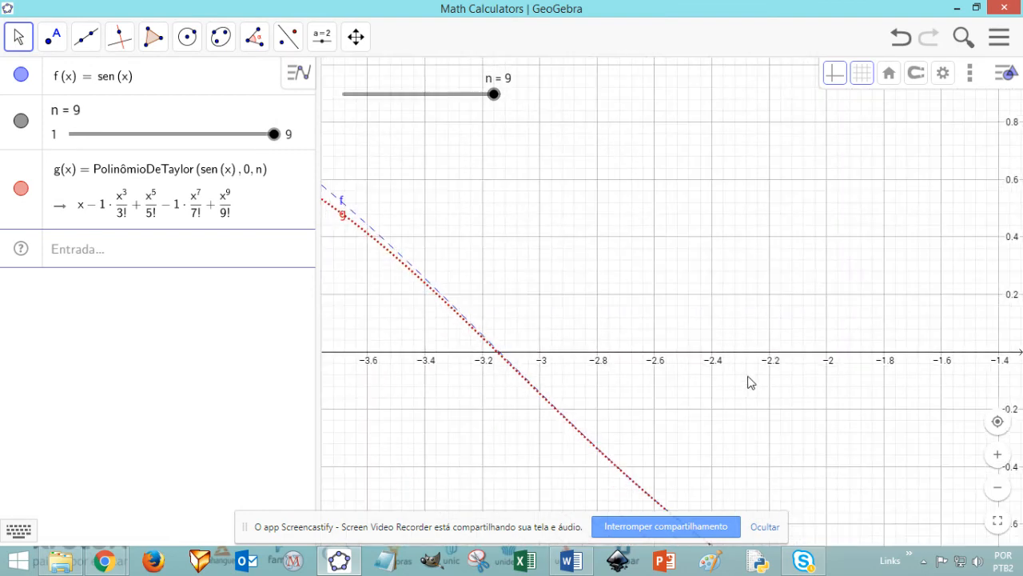
- Return the slider n to 1 with both graphs in view around the origin
drag(832, 396, 589, 277)
drag(843, 306, 544, 328)
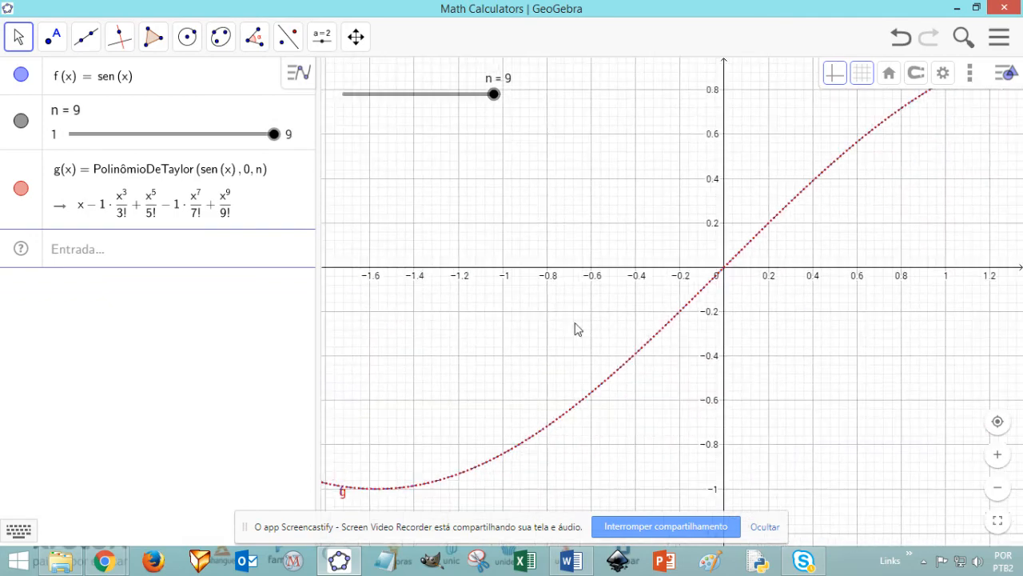
scroll(670, 303, down, 5)
scroll(741, 296, down, 2)
drag(764, 274, 714, 293)
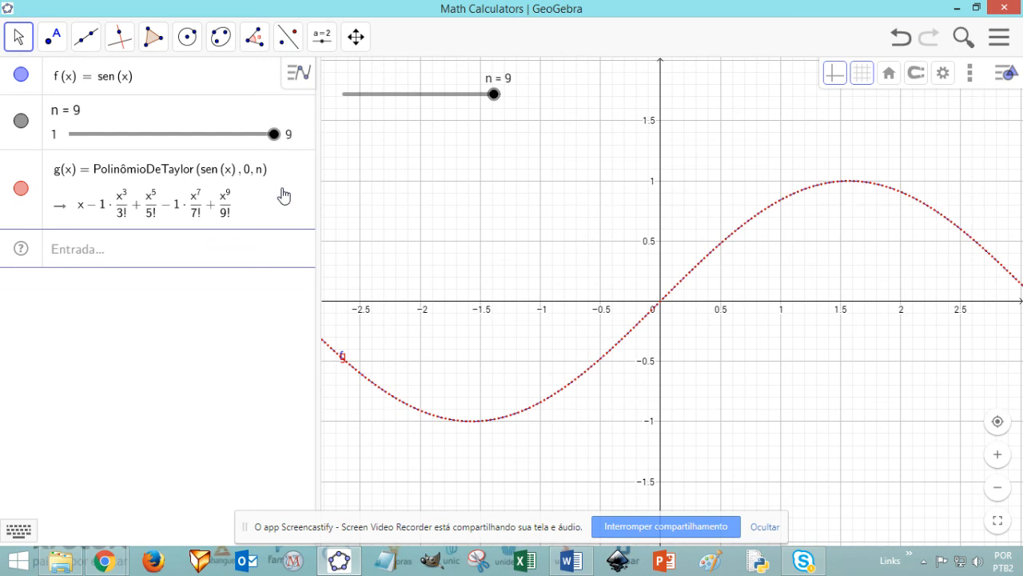
drag(494, 93, 351, 112)
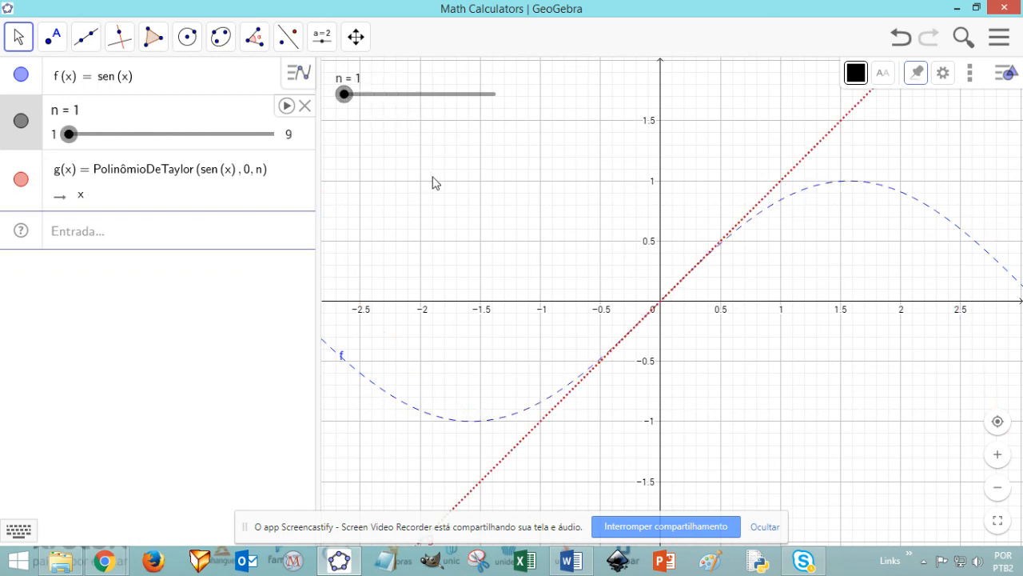